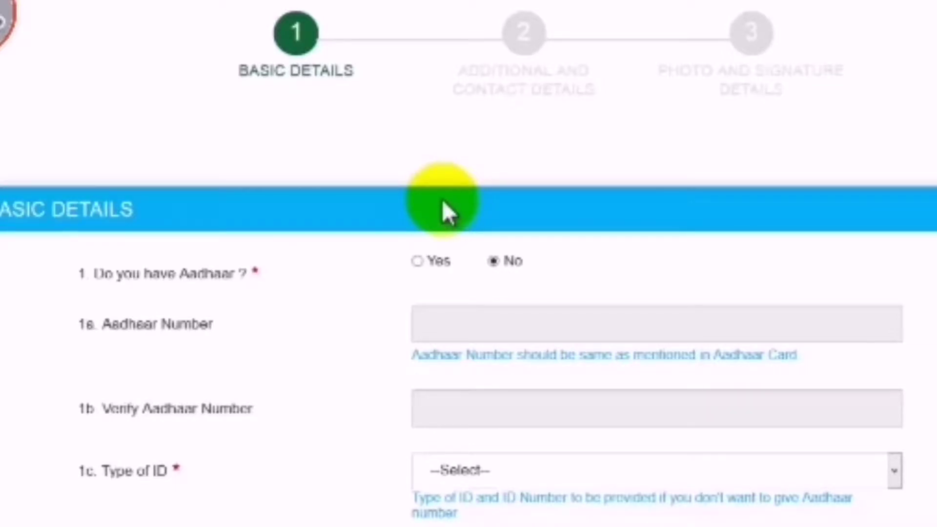
pyautogui.scroll(-20, 442, 199)
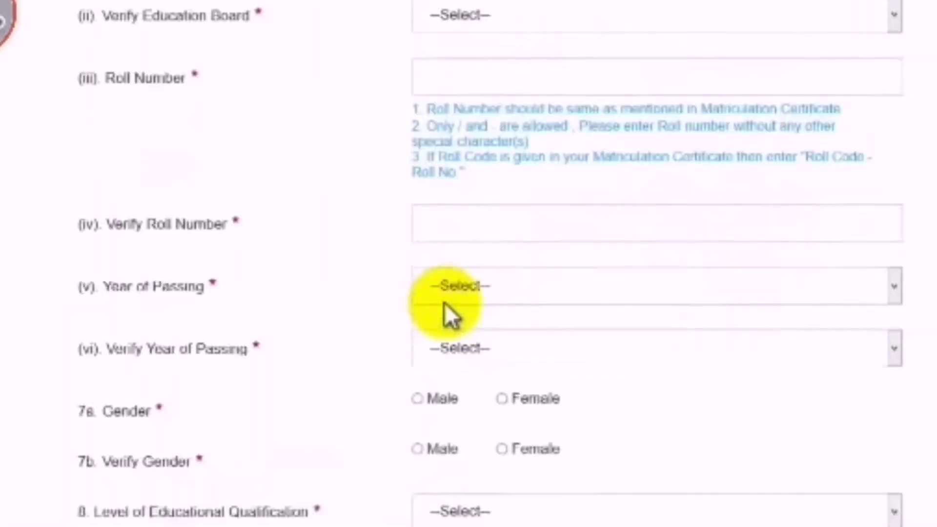
pyautogui.scroll(-5, 444, 307)
pyautogui.scroll(-6, 439, 376)
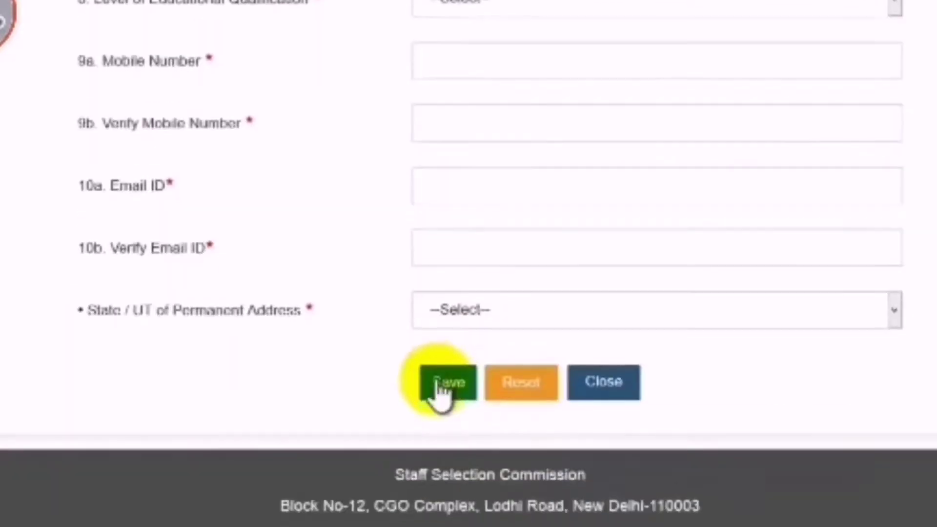
pyautogui.scroll(20, 264, 383)
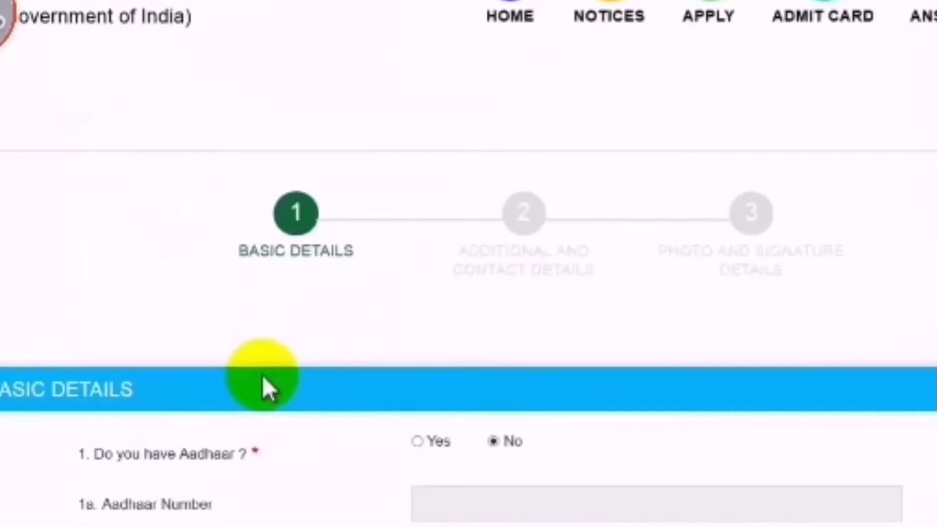
pyautogui.scroll(-3, 264, 386)
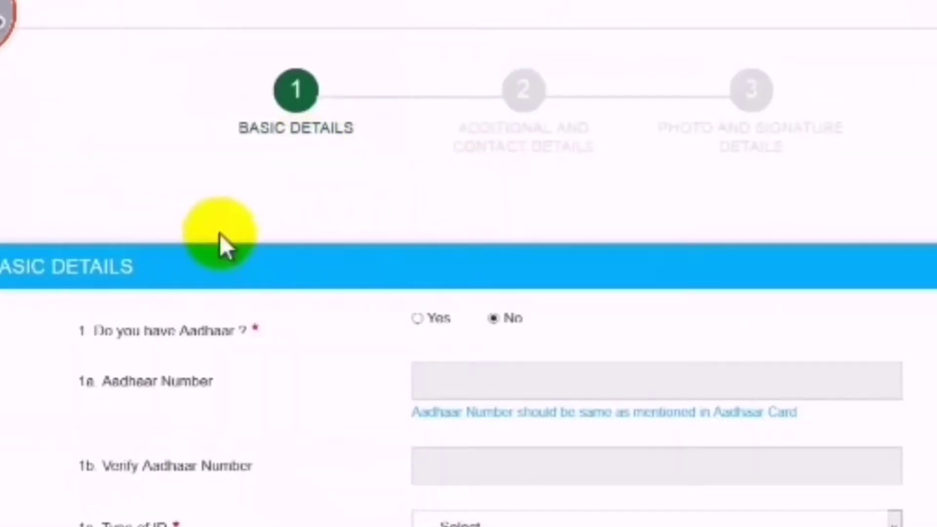
pyautogui.scroll(-4, 222, 246)
pyautogui.scroll(2, 220, 251)
pyautogui.scroll(-3, 523, 157)
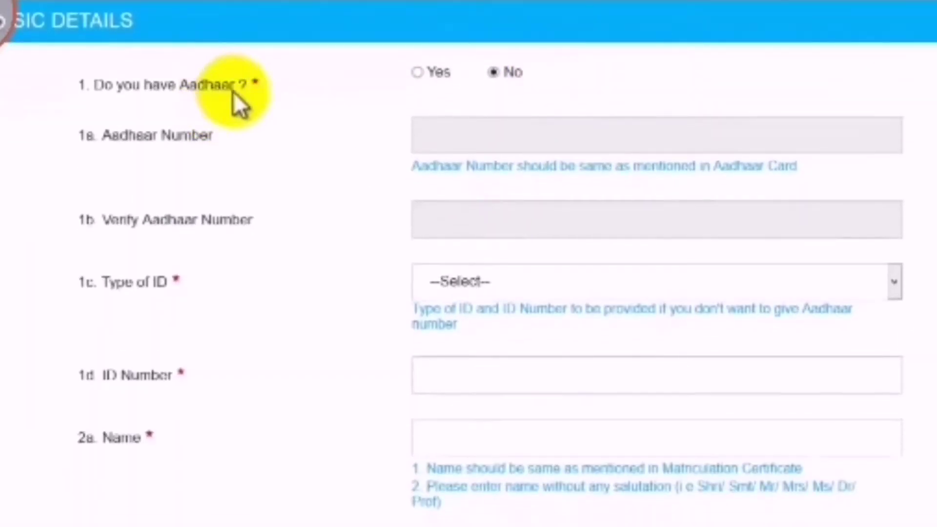
pyautogui.click(418, 73)
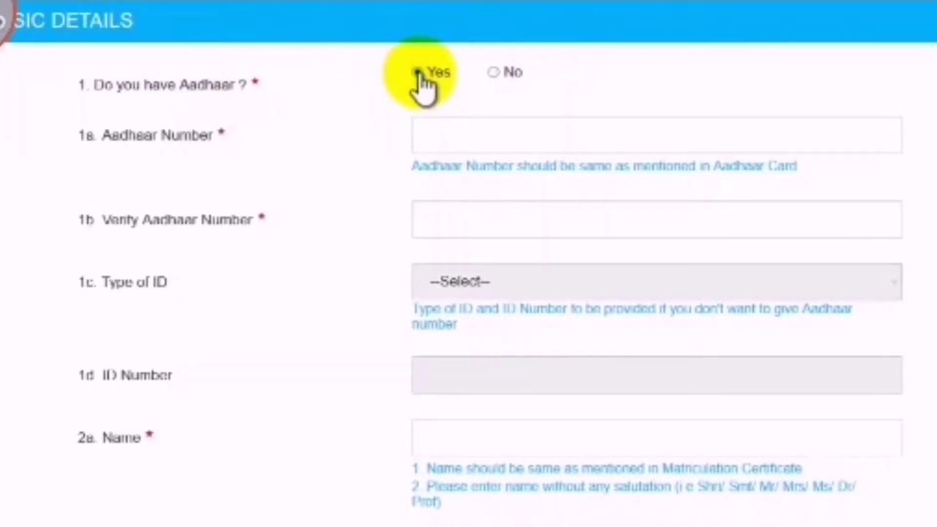
pyautogui.click(439, 136)
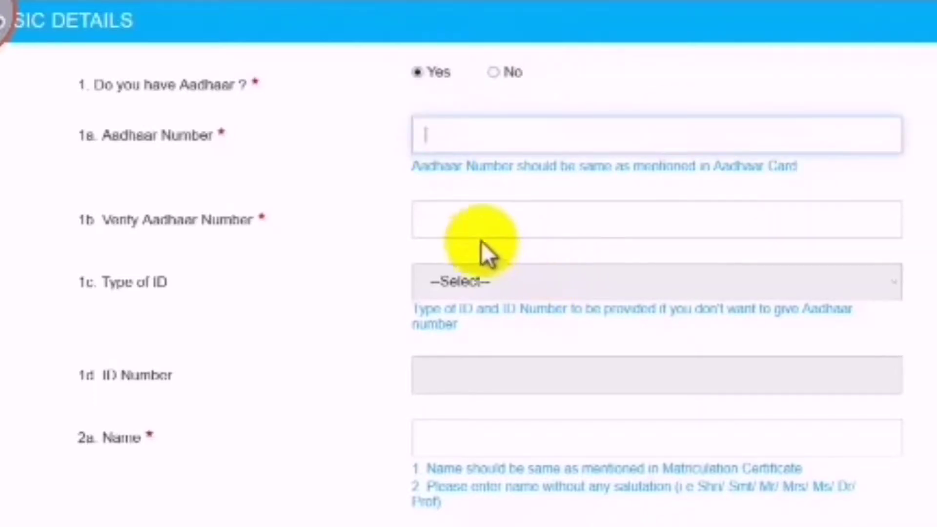
pyautogui.moveTo(156, 220); pyautogui.dragTo(209, 220)
pyautogui.click(469, 217)
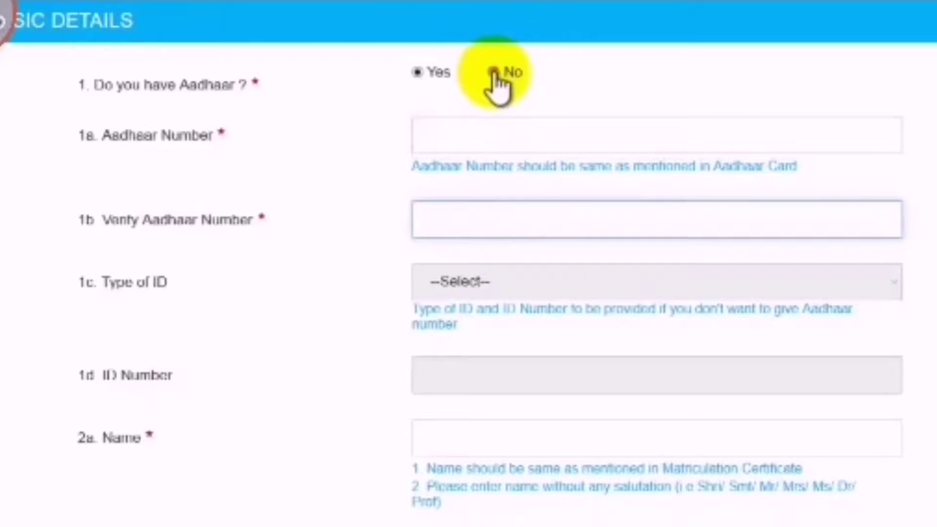
pyautogui.click(494, 73)
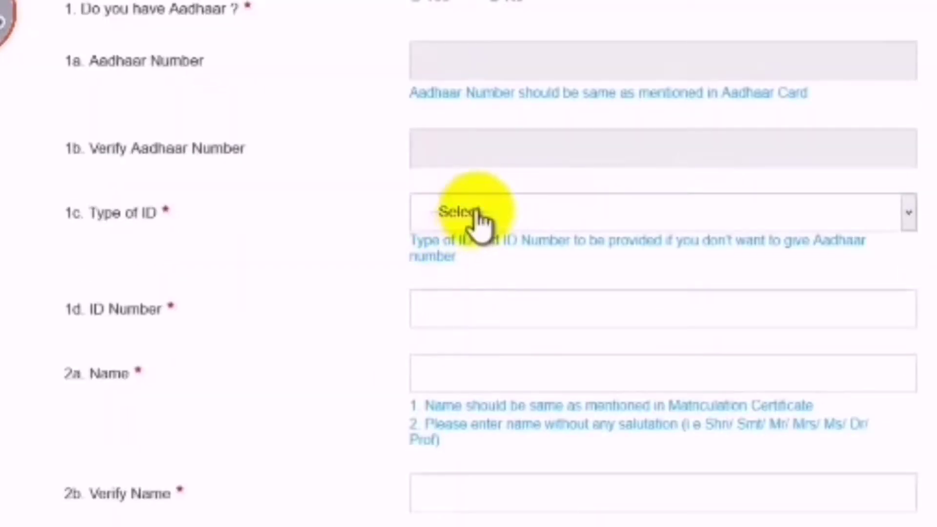
# Try Driving License and Employer ID as Type of ID, ending on Driving License
pyautogui.click(477, 215)
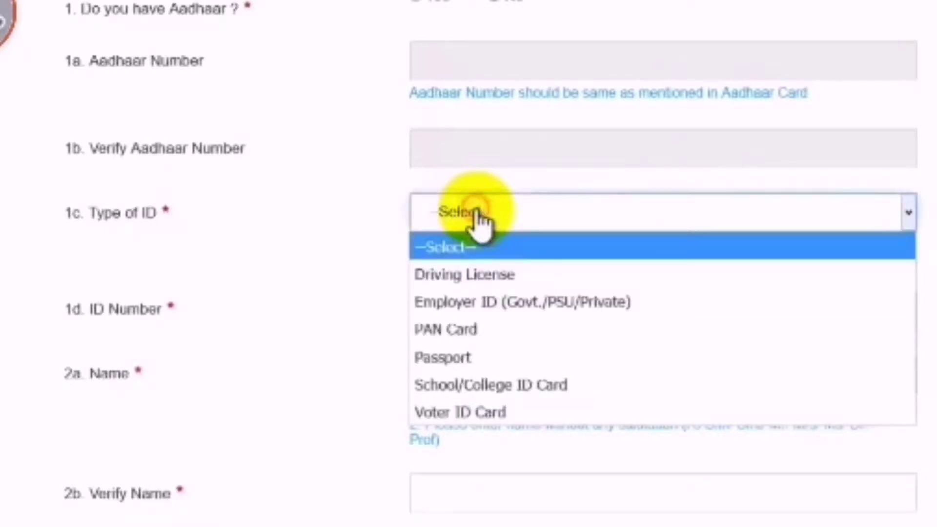
pyautogui.click(523, 271)
pyautogui.click(507, 227)
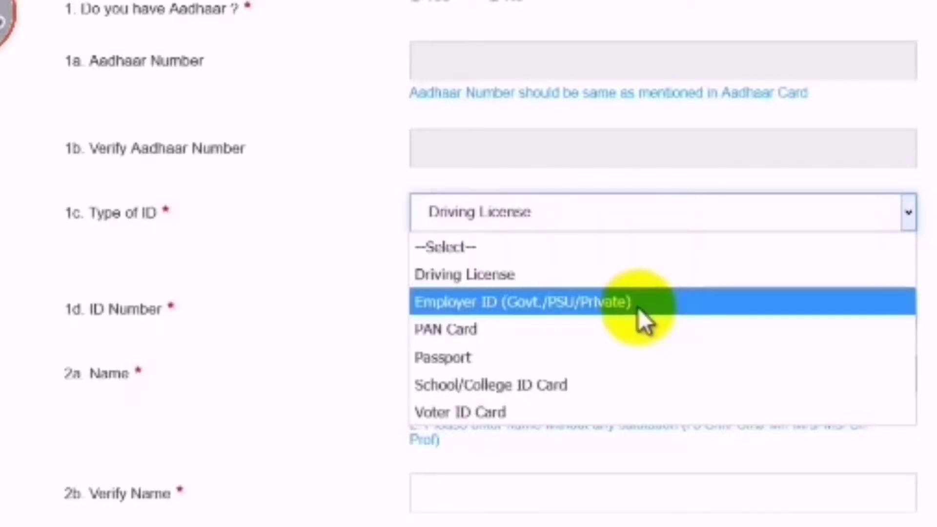
pyautogui.click(638, 309)
pyautogui.click(535, 226)
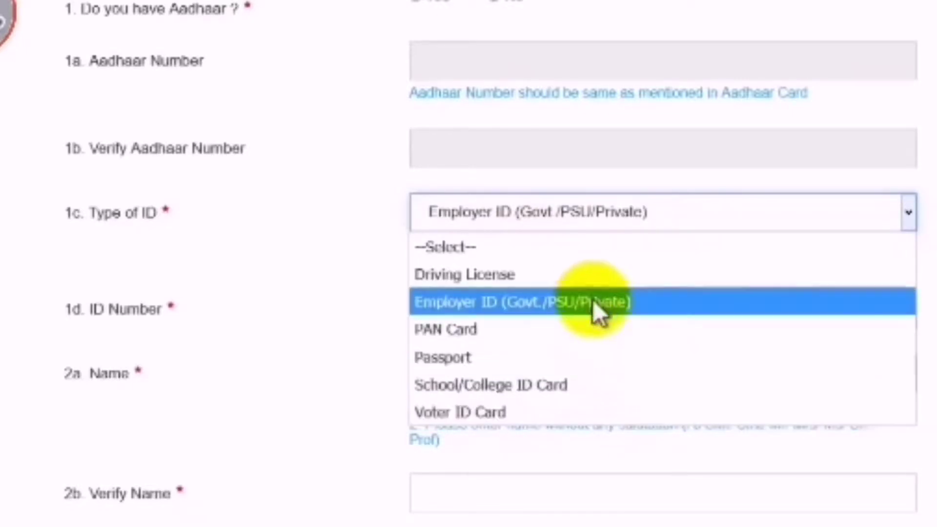
pyautogui.click(592, 279)
pyautogui.click(591, 214)
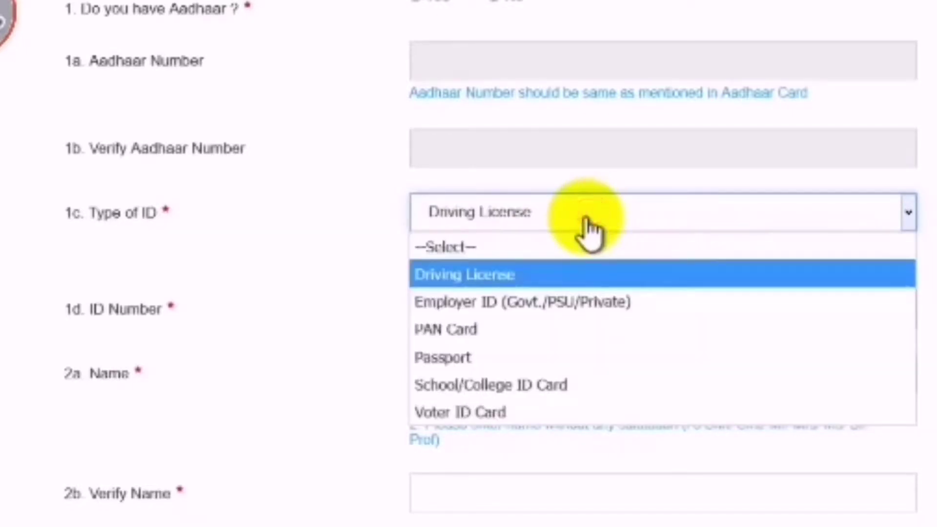
pyautogui.click(588, 220)
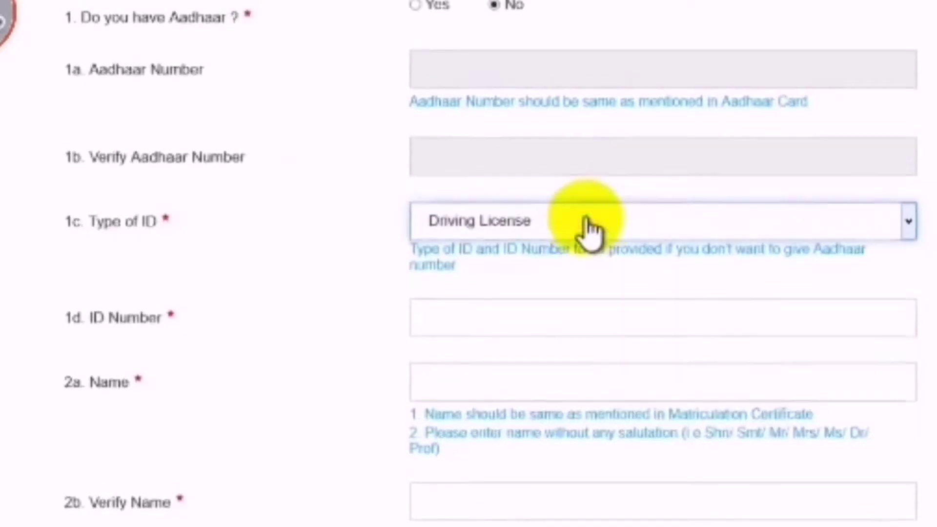
# Answer Yes to 'Do you have Aadhaar?'
pyautogui.scroll(5, 654, 309)
pyautogui.click(422, 251)
pyautogui.scroll(-8, 502, 273)
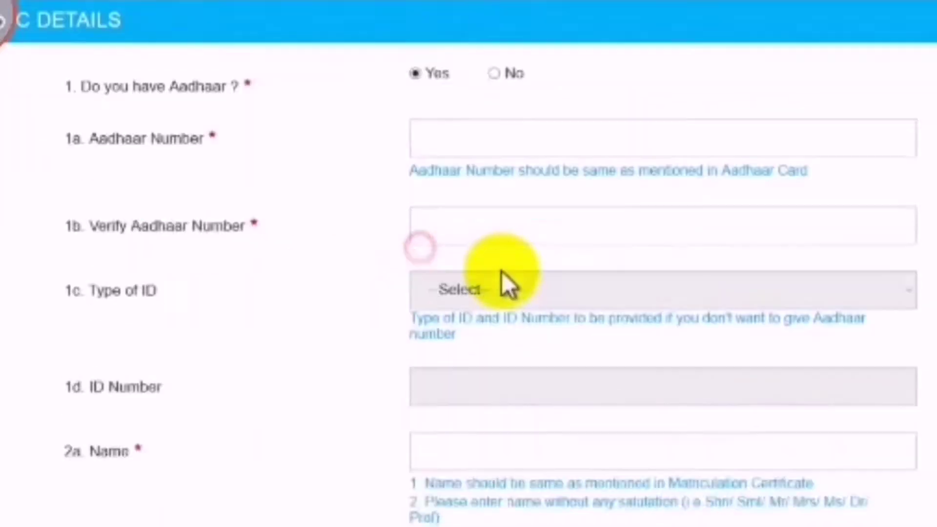
# Highlight words like 'Matriculation' and 'Certificate' in the Name guidance text
pyautogui.scroll(-5, 498, 278)
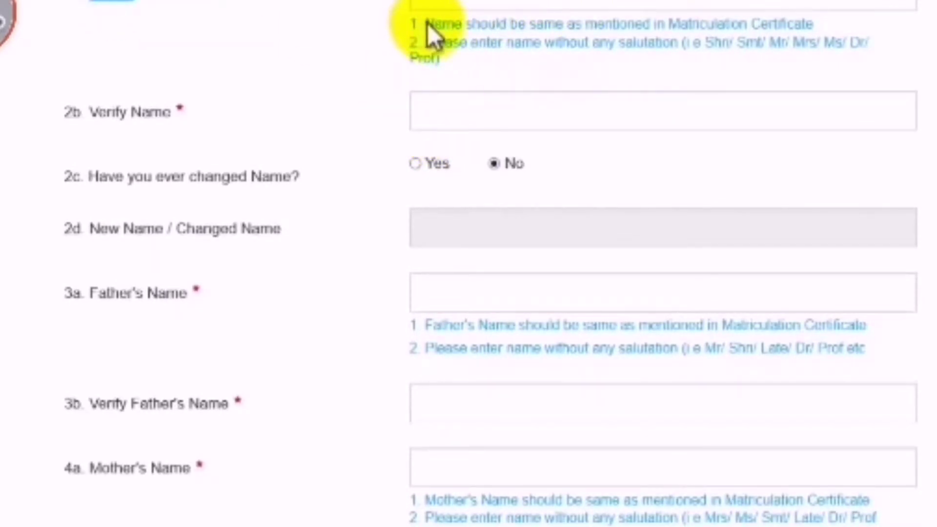
pyautogui.moveTo(426, 23); pyautogui.dragTo(437, 56)
pyautogui.click(483, 42)
pyautogui.moveTo(454, 24); pyautogui.dragTo(798, 20)
pyautogui.doubleClick(784, 22)
pyautogui.doubleClick(706, 22)
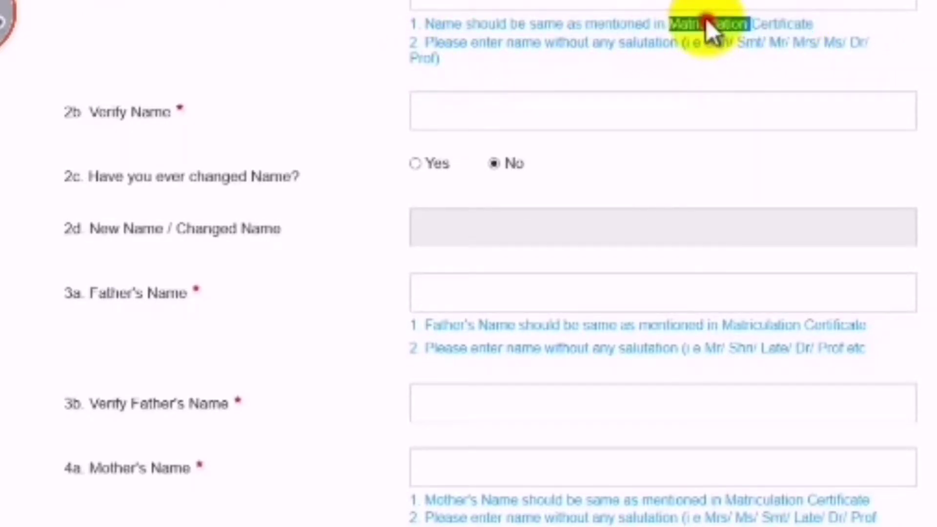
# Click through the empty Name and Verify Name fields, triggering the two-character check
pyautogui.click(697, 6)
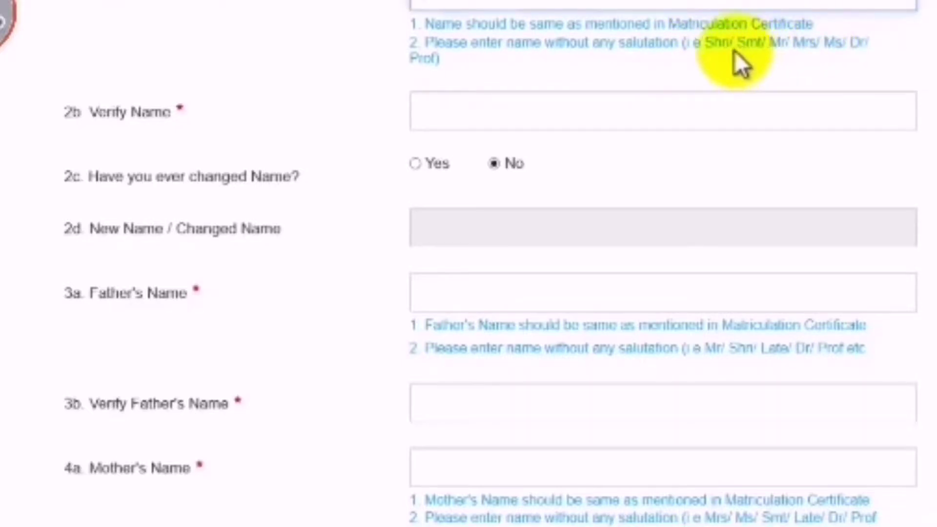
pyautogui.click(714, 44)
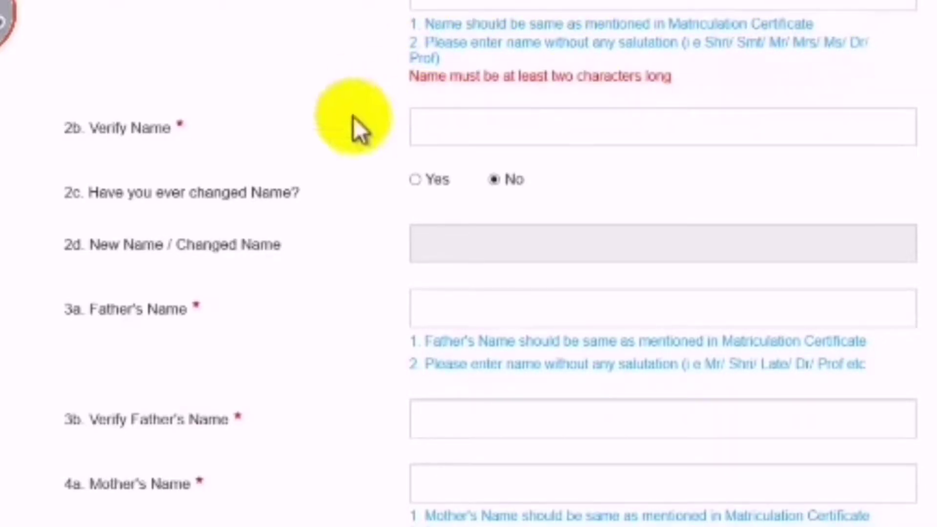
pyautogui.click(527, 127)
pyautogui.click(452, 3)
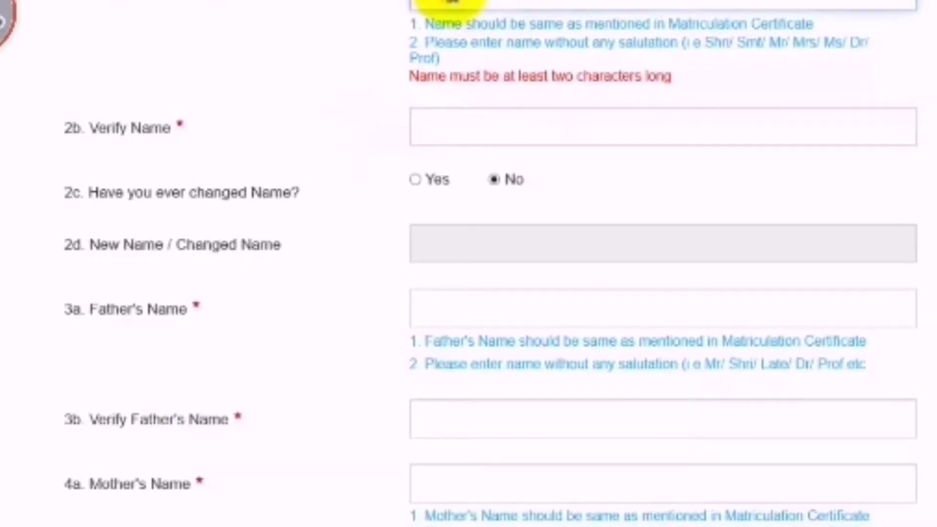
pyautogui.click(542, 129)
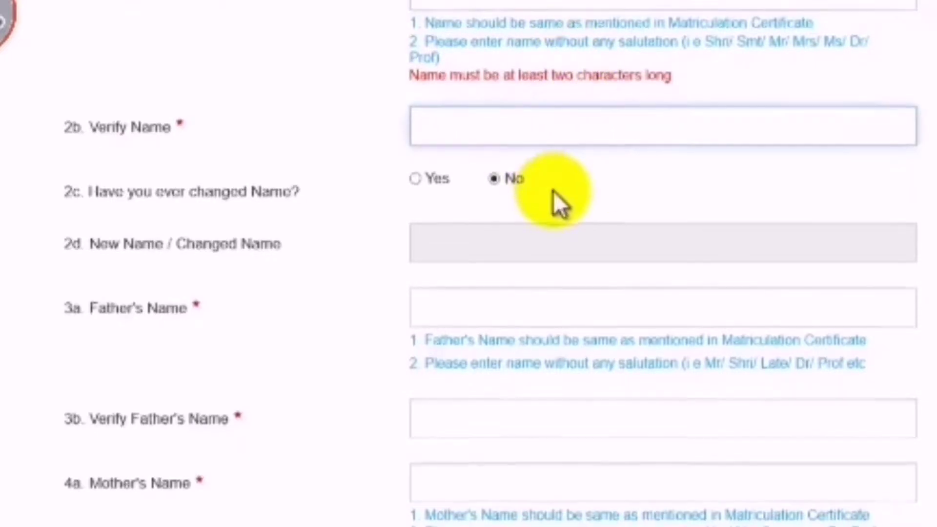
pyautogui.scroll(-2, 552, 191)
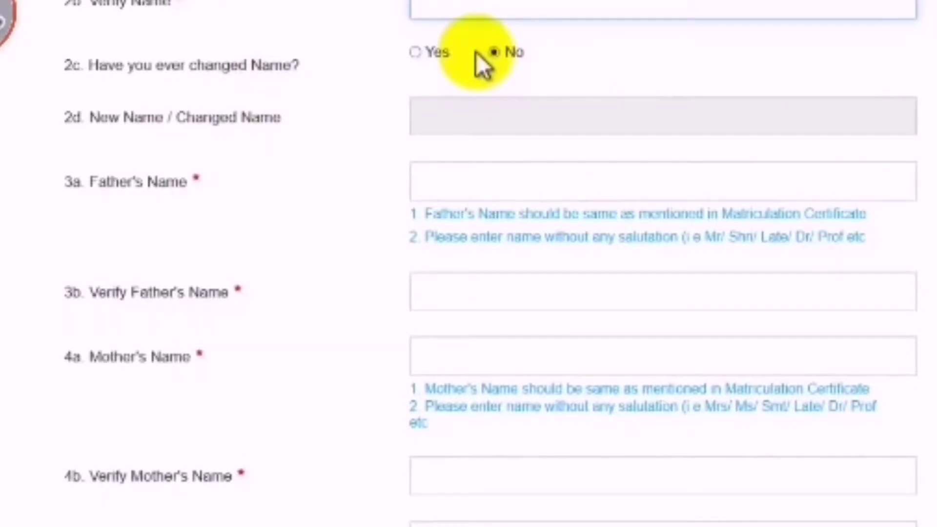
# Toggle 'Have you ever changed Name?' between Yes and No, leaving it on No
pyautogui.click(417, 51)
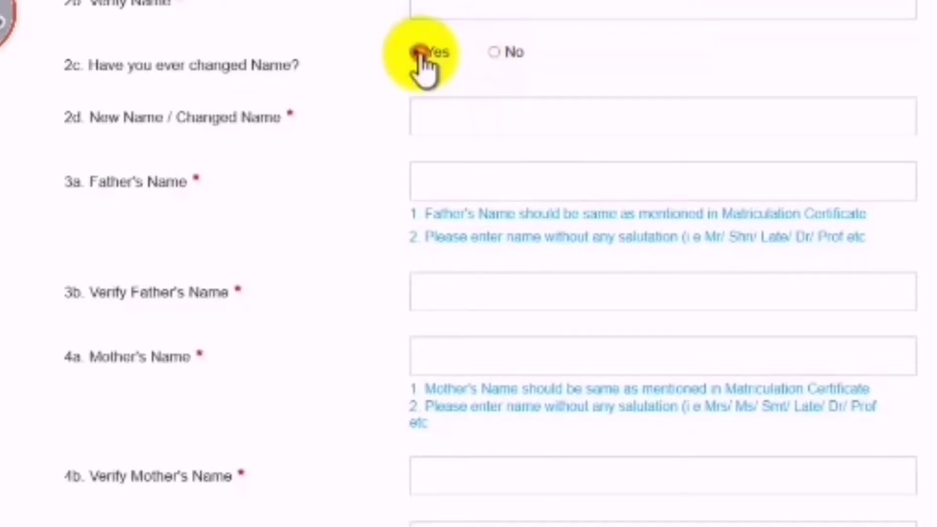
pyautogui.click(497, 50)
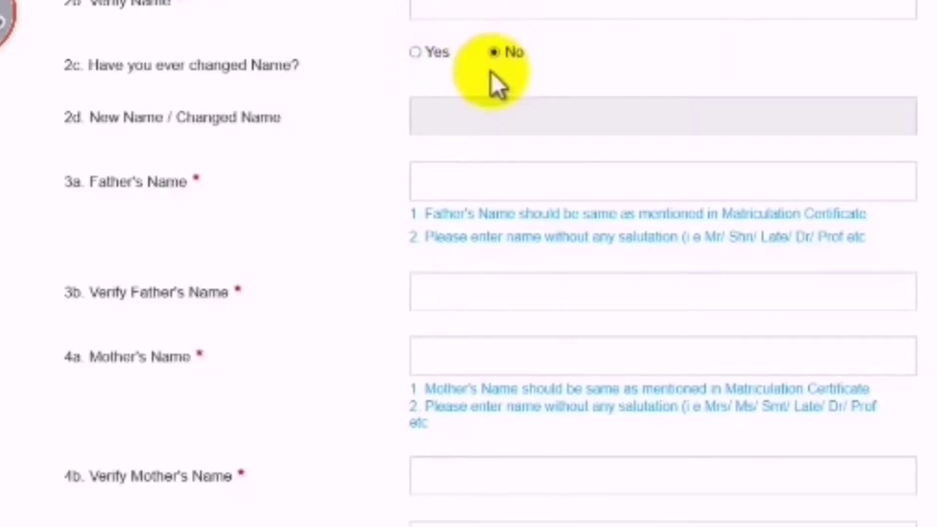
pyautogui.click(415, 53)
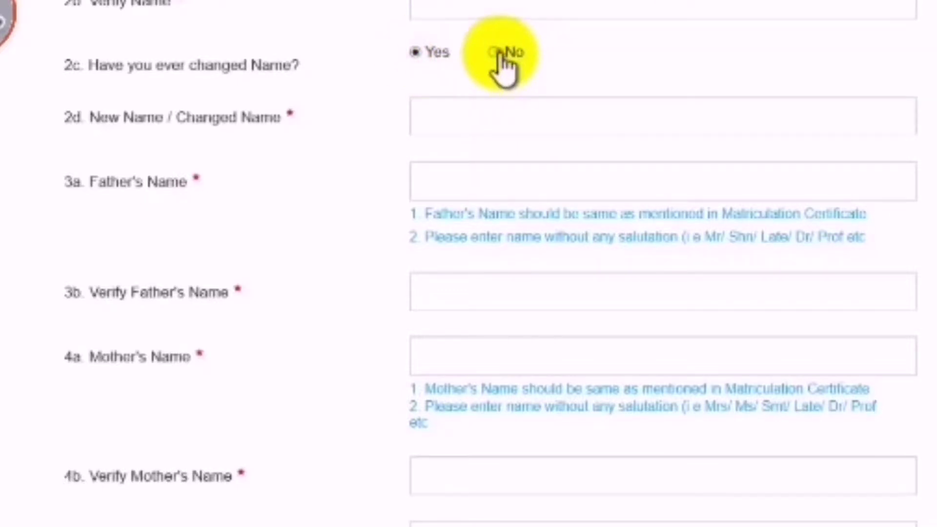
pyautogui.click(498, 52)
pyautogui.scroll(-3, 470, 152)
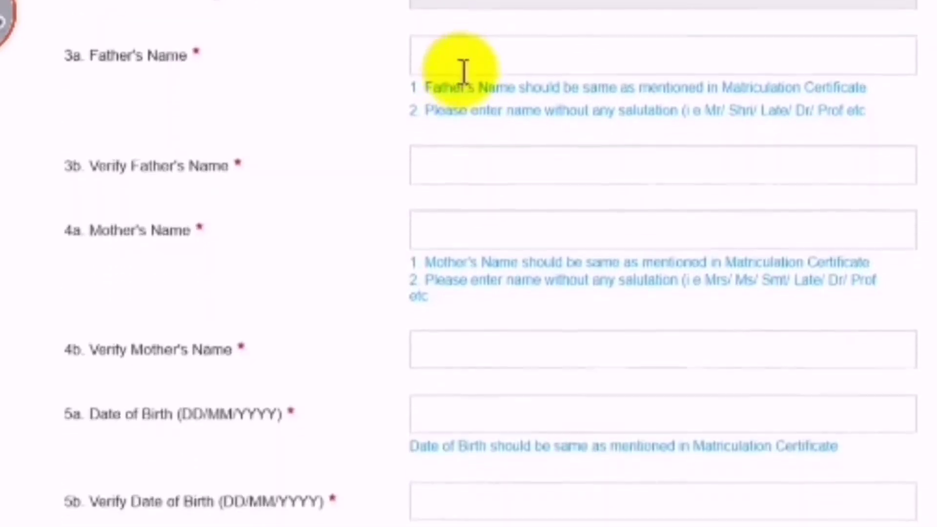
pyautogui.moveTo(466, 87); pyautogui.dragTo(718, 89)
pyautogui.moveTo(791, 89); pyautogui.dragTo(828, 108)
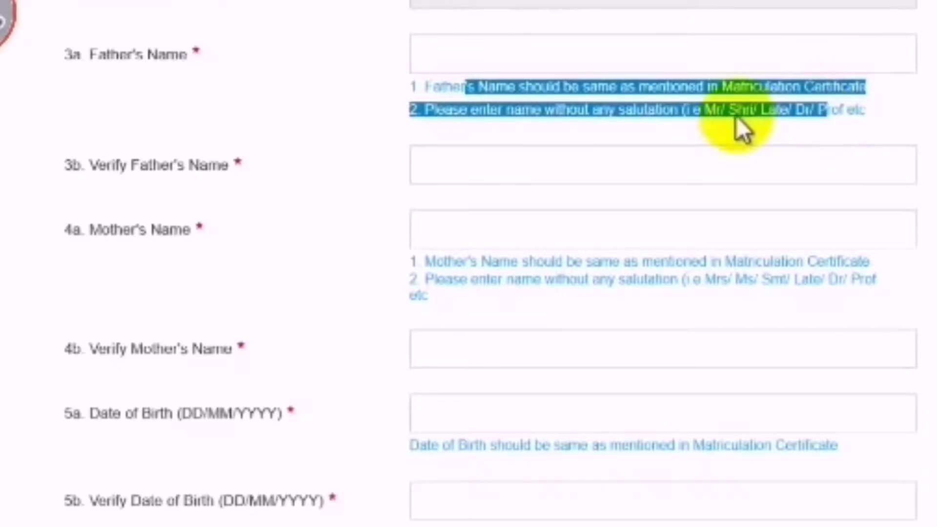
pyautogui.click(712, 112)
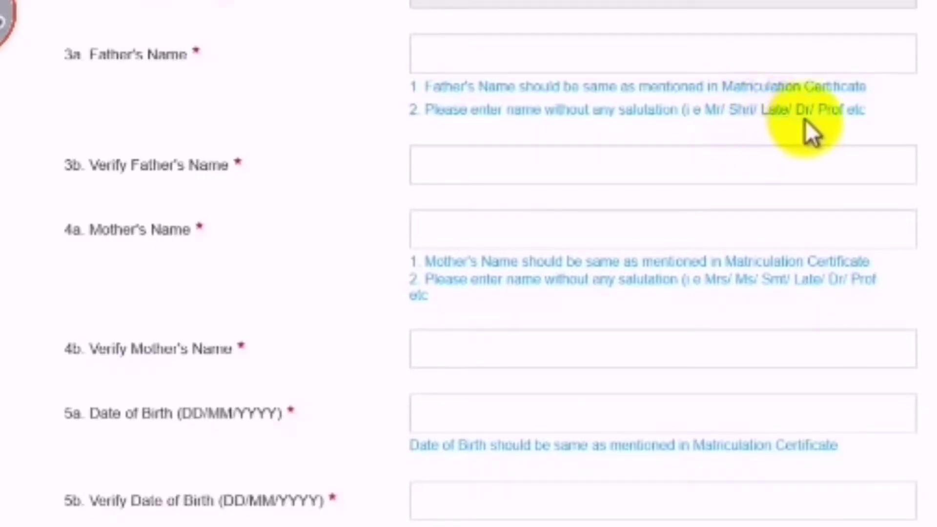
pyautogui.moveTo(857, 109); pyautogui.dragTo(581, 117)
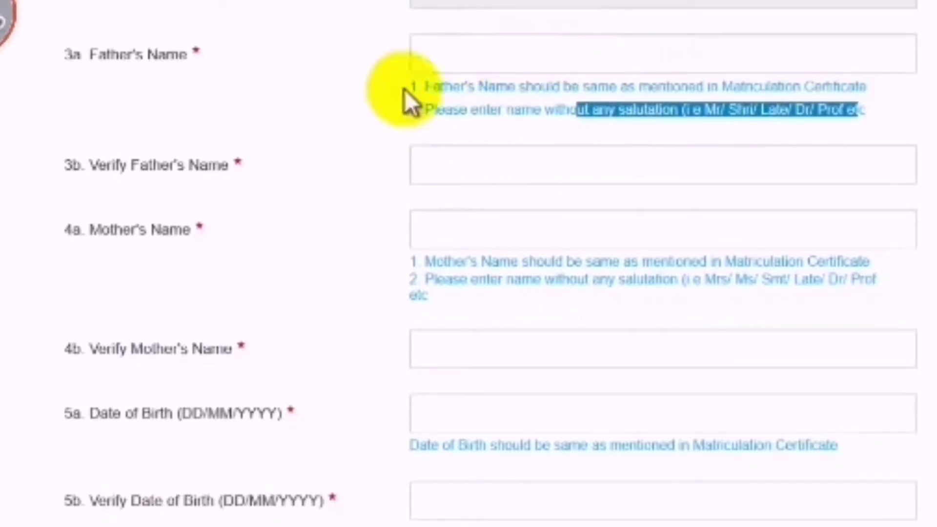
pyautogui.click(428, 161)
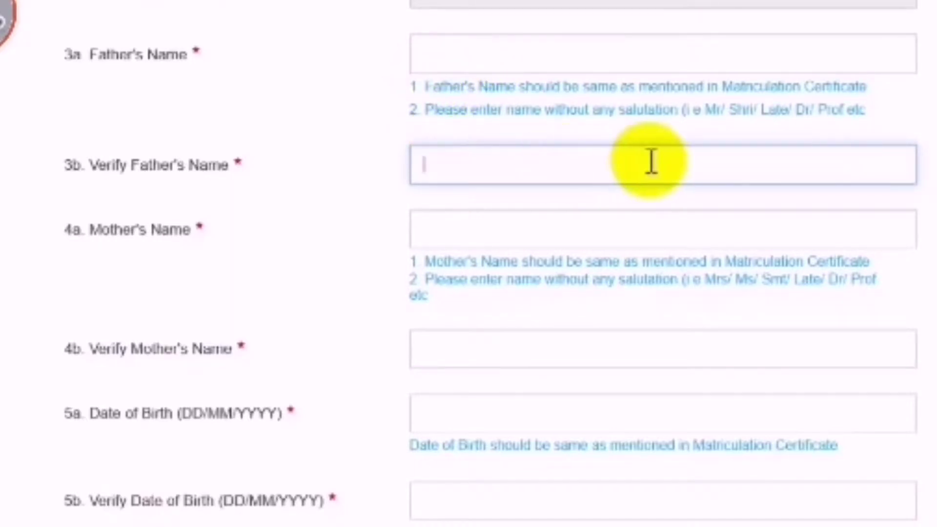
pyautogui.scroll(-3, 651, 162)
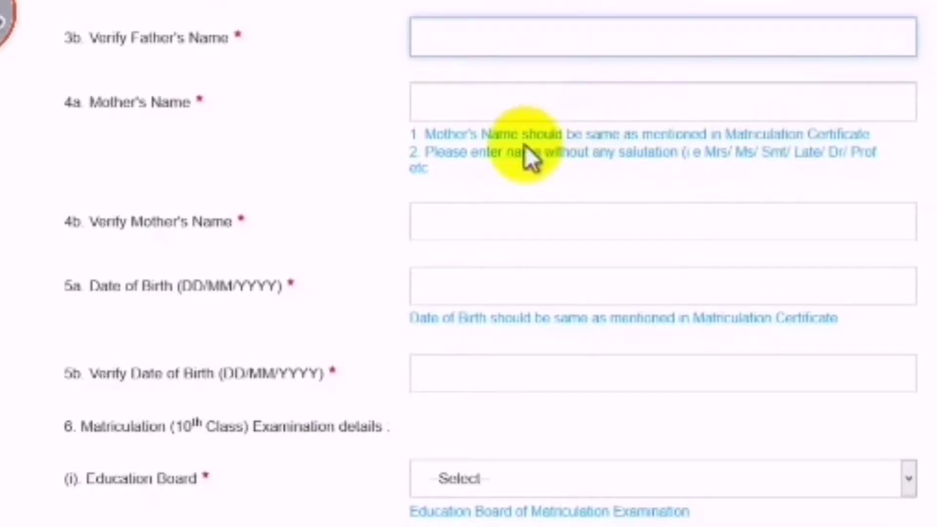
pyautogui.scroll(-3, 488, 154)
pyautogui.click(470, 94)
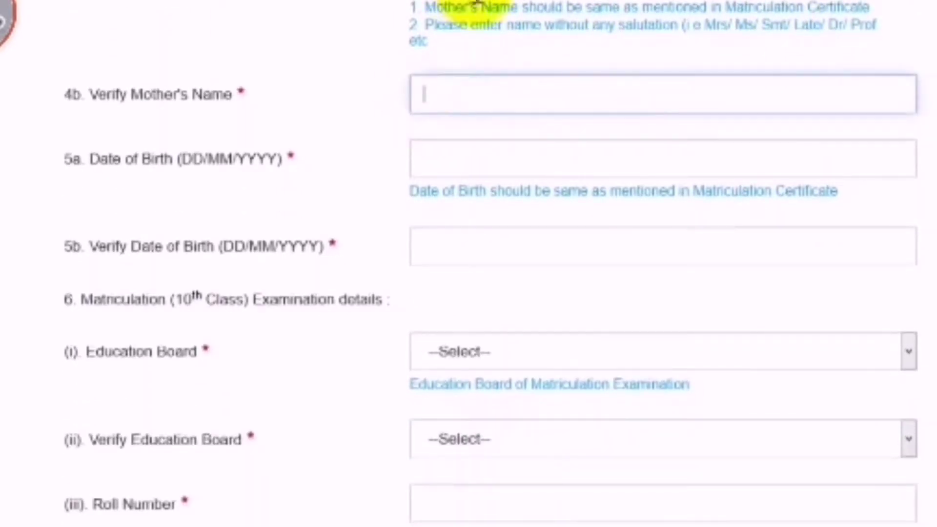
pyautogui.scroll(-3, 830, 109)
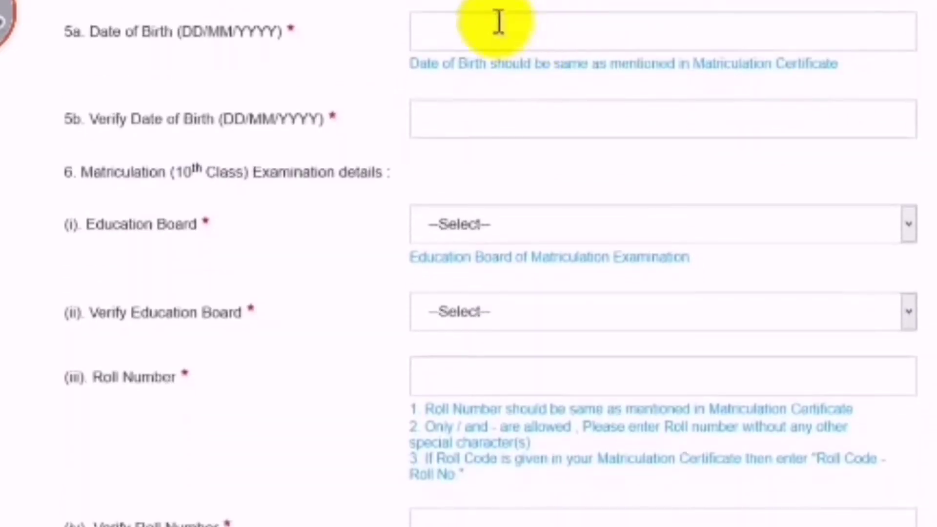
pyautogui.click(509, 29)
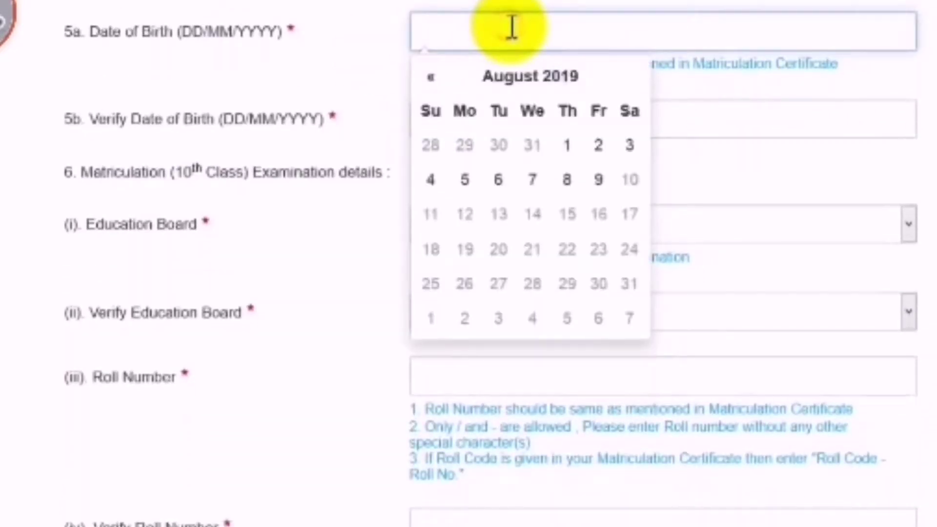
pyautogui.click(711, 92)
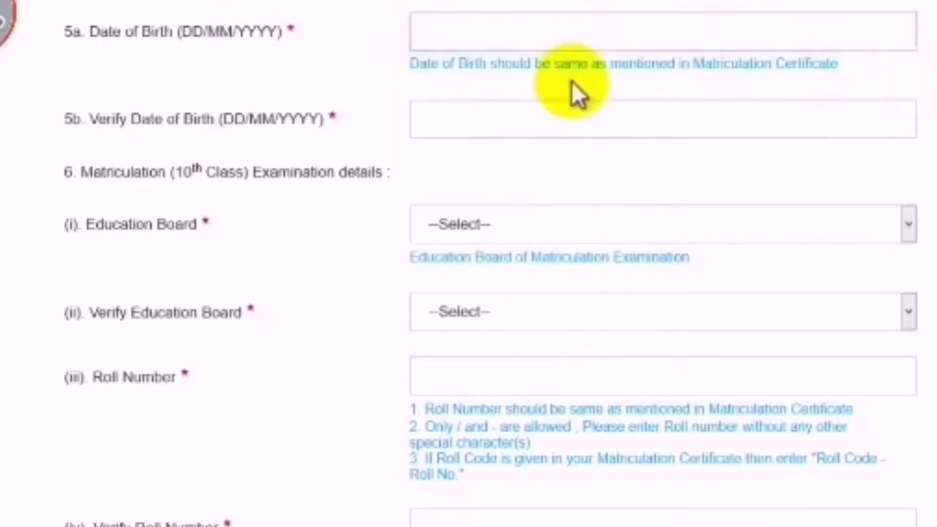
pyautogui.moveTo(644, 65); pyautogui.dragTo(840, 66)
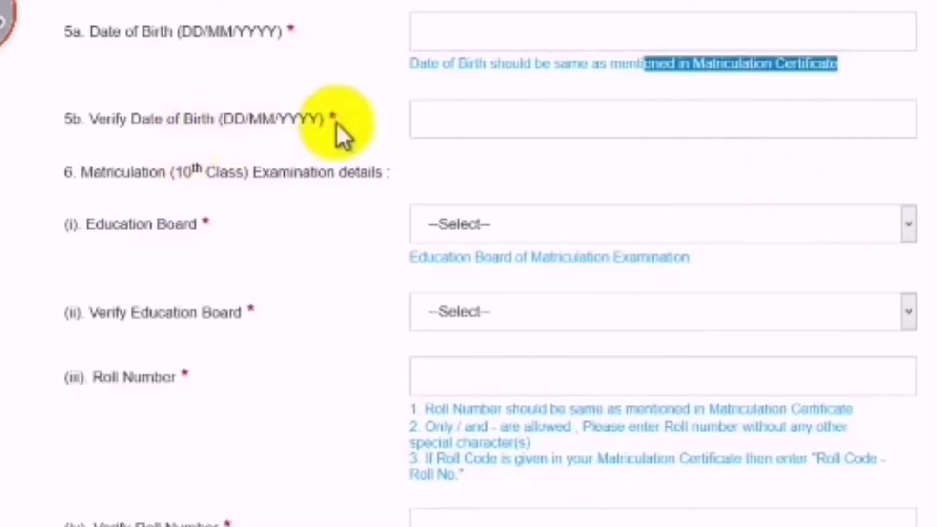
pyautogui.click(475, 115)
pyautogui.click(346, 113)
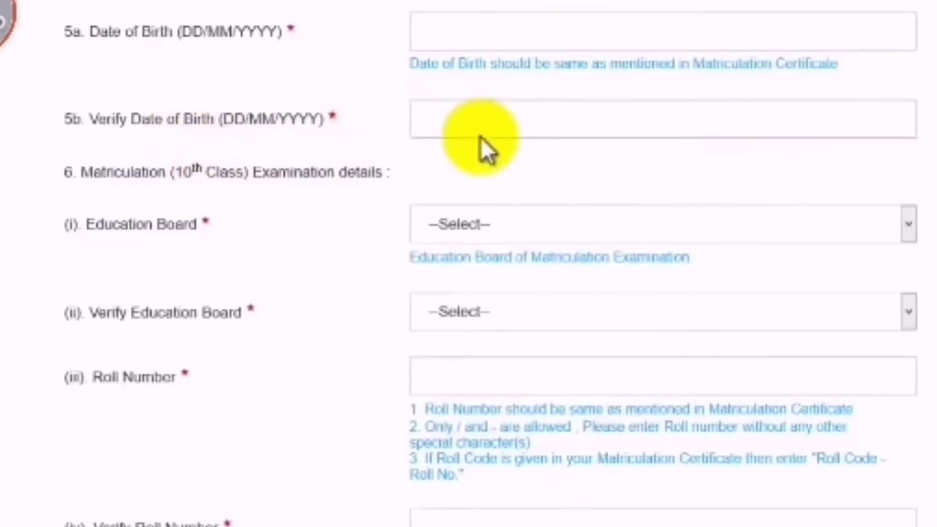
pyautogui.scroll(-3, 488, 151)
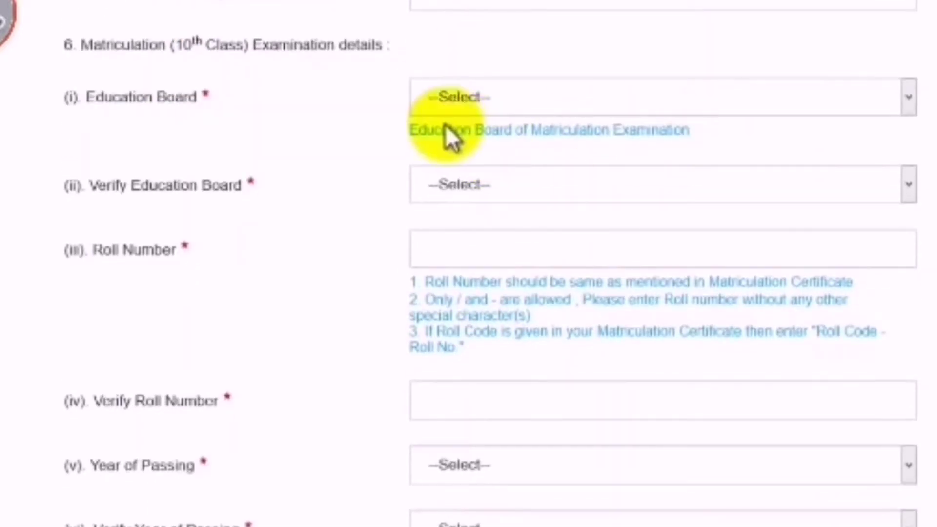
pyautogui.moveTo(177, 43); pyautogui.dragTo(256, 44)
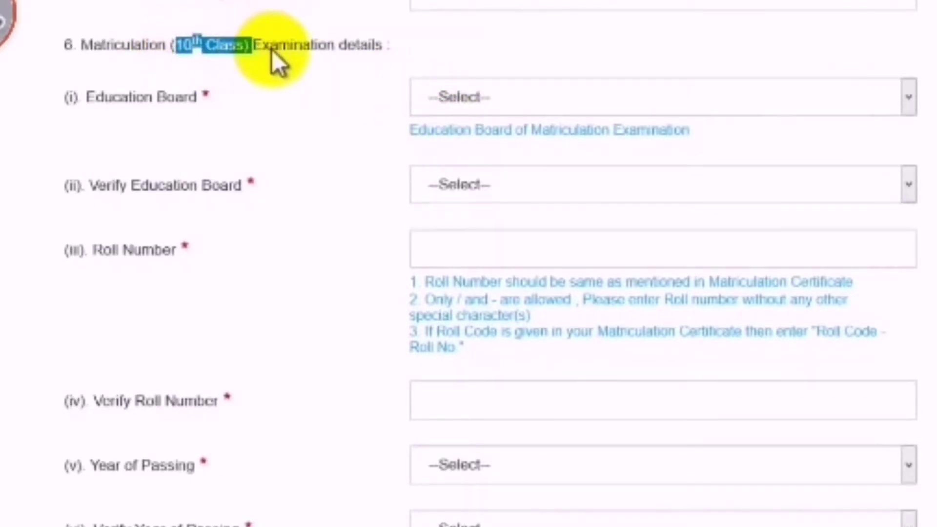
# Choose Board of Secondary Education Andhra Pradesh as the Education Board
pyautogui.click(546, 99)
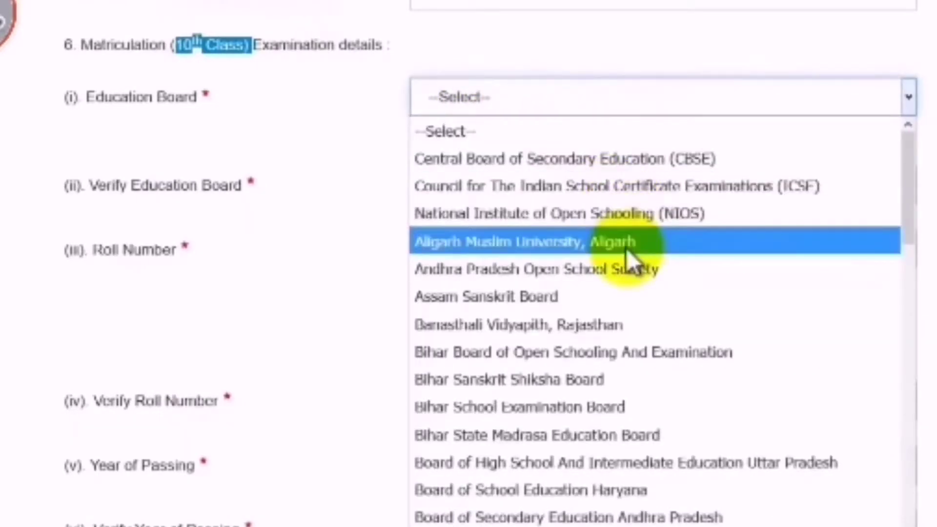
pyautogui.click(569, 517)
pyautogui.click(732, 100)
pyautogui.click(732, 101)
pyautogui.click(734, 110)
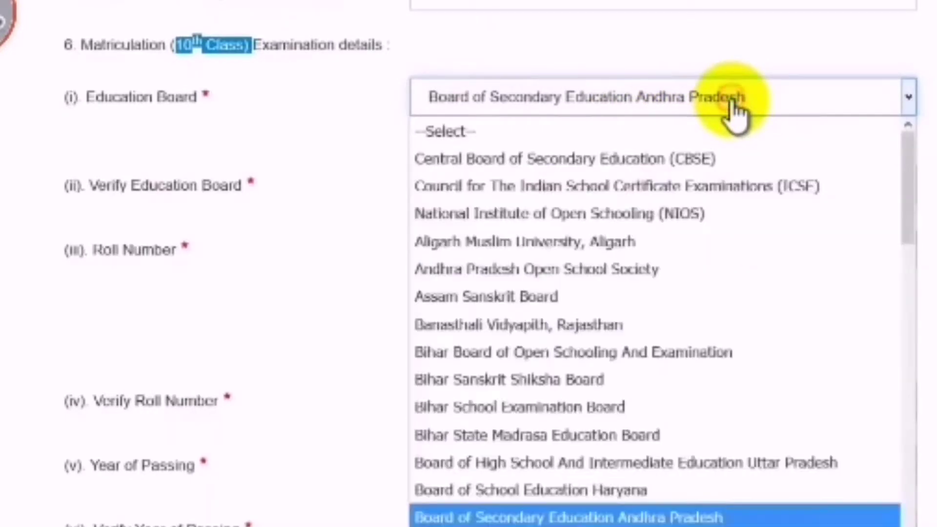
pyautogui.scroll(-4, 788, 303)
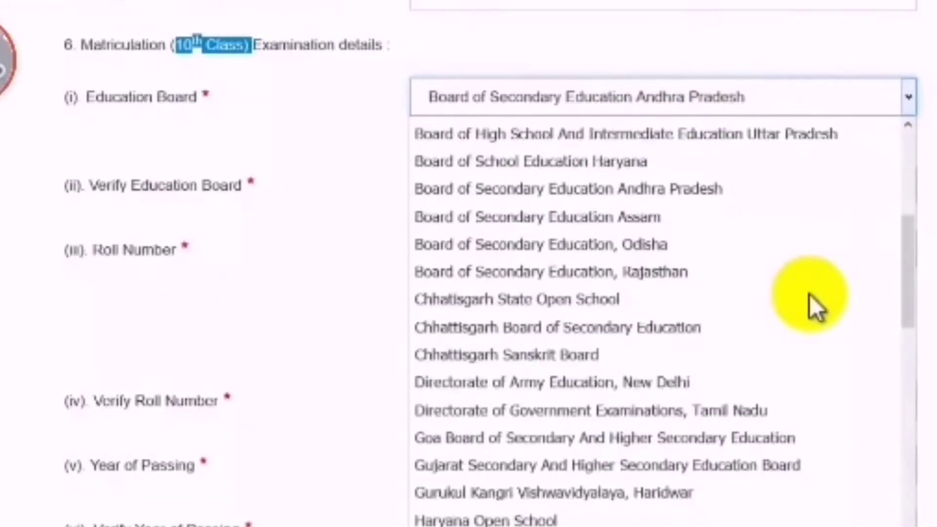
pyautogui.scroll(4, 810, 295)
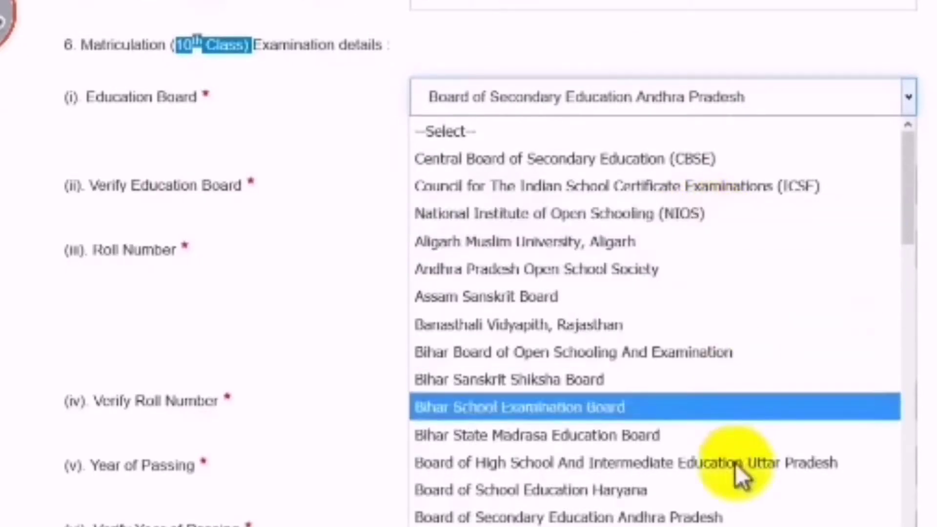
pyautogui.click(730, 508)
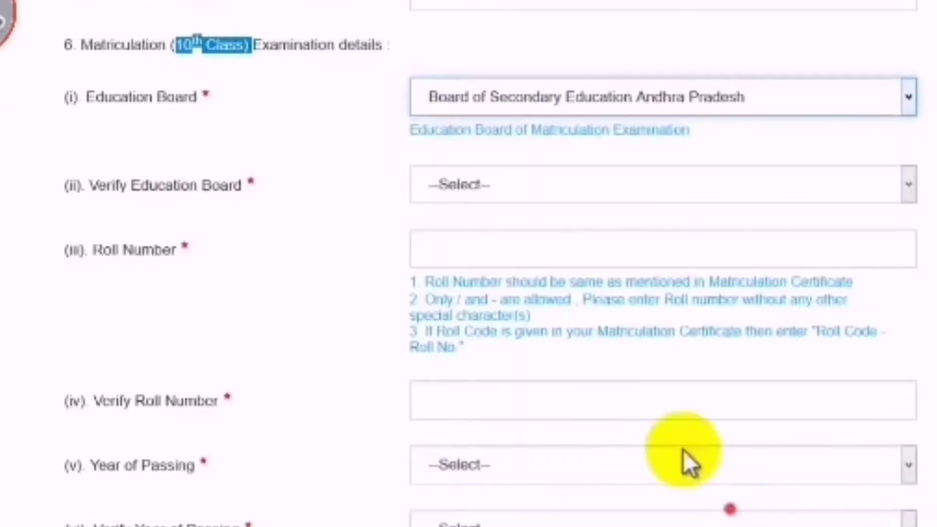
# Set Verify Education Board to Board of Secondary Education Andhra Pradesh
pyautogui.click(277, 199)
pyautogui.scroll(-3, 313, 213)
pyautogui.click(529, 60)
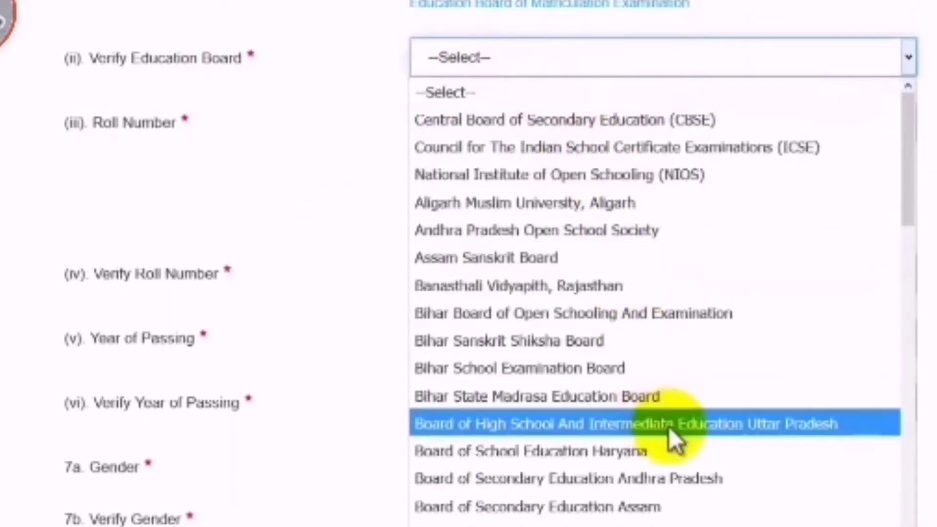
pyautogui.click(730, 481)
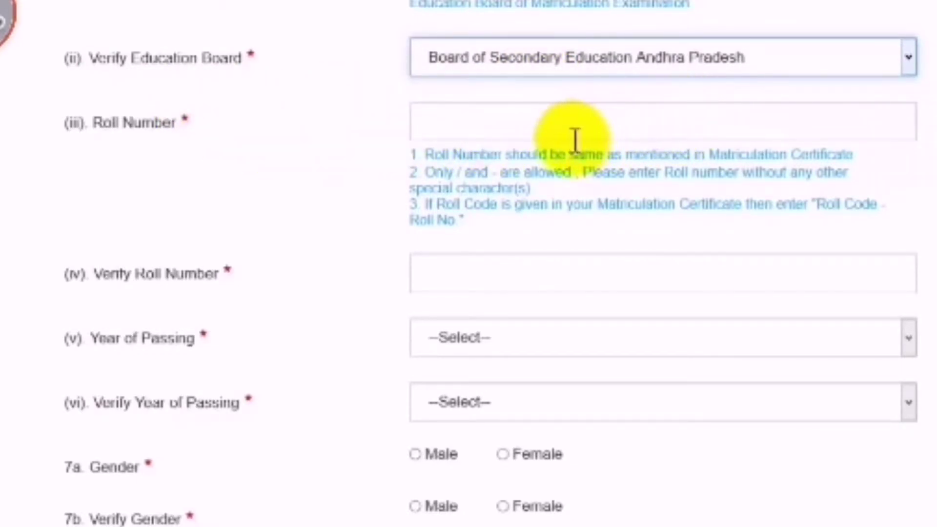
# Choose 2002 for both Year of Passing and its verification
pyautogui.scroll(-3, 523, 272)
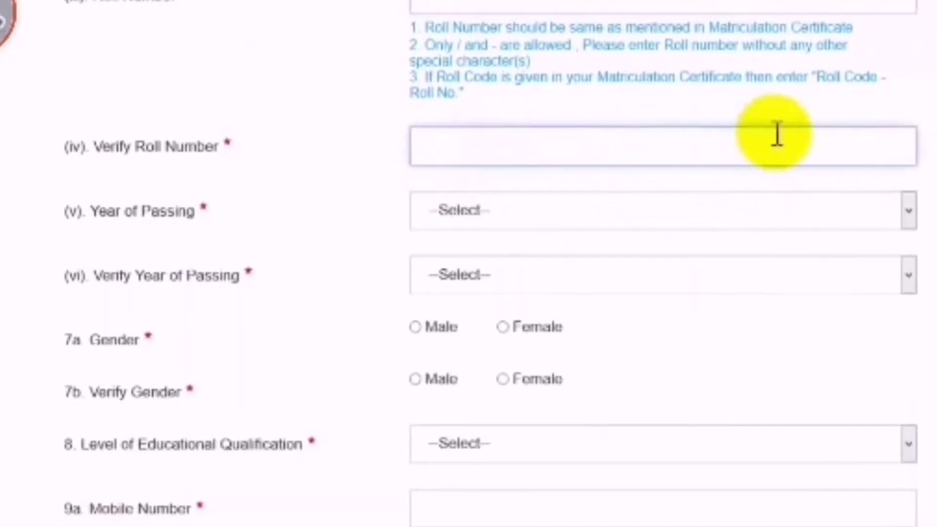
pyautogui.scroll(-3, 496, 108)
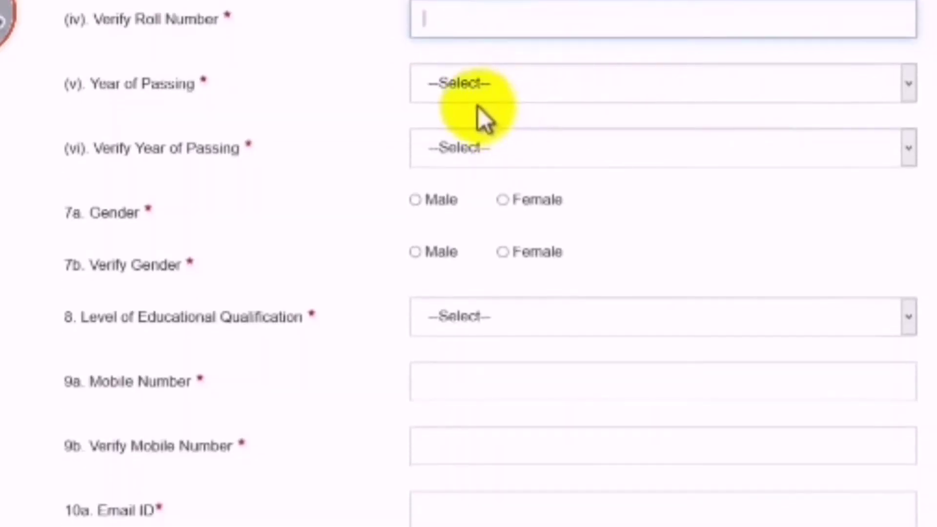
pyautogui.click(482, 94)
pyautogui.scroll(-15, 498, 314)
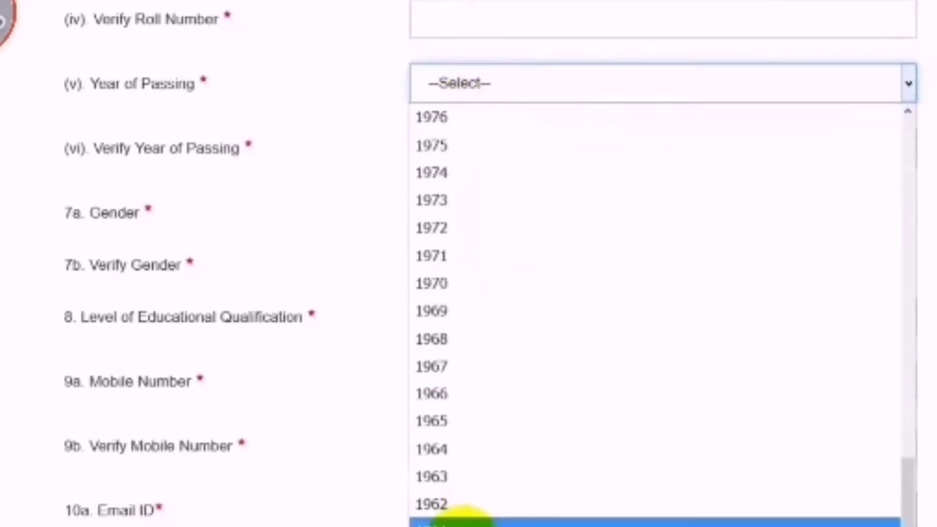
pyautogui.scroll(11, 450, 367)
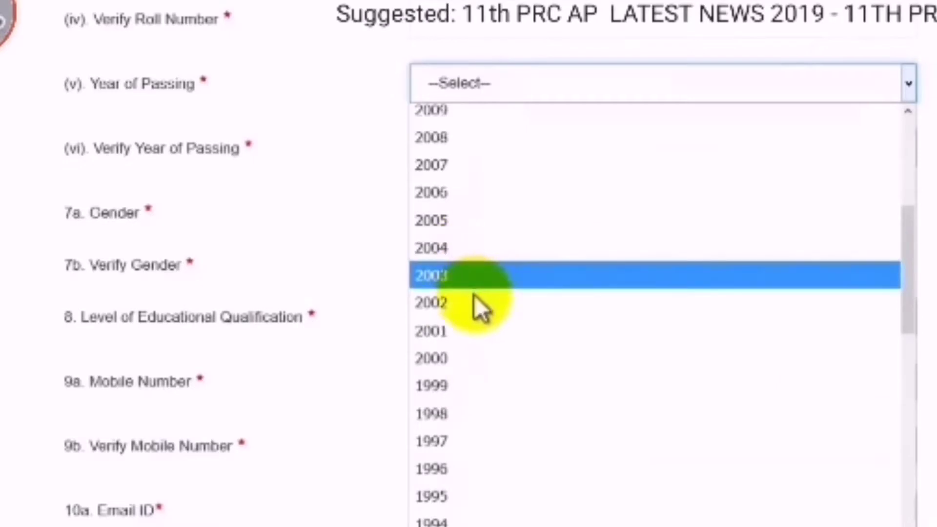
pyautogui.click(473, 303)
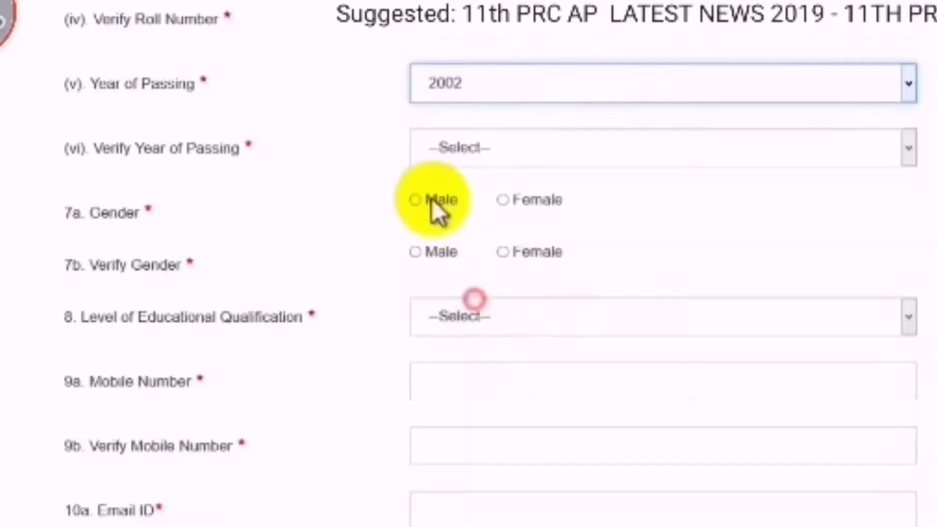
pyautogui.click(477, 157)
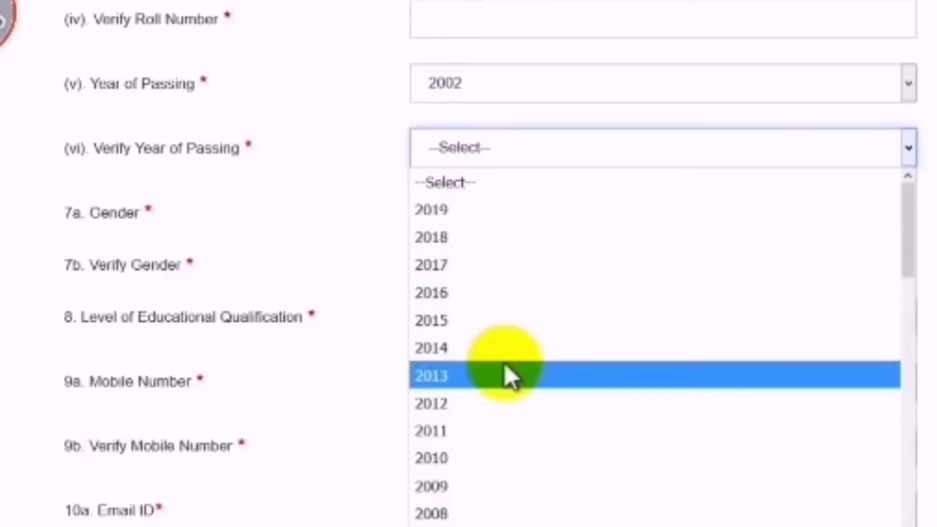
pyautogui.scroll(-2, 509, 473)
pyautogui.click(508, 514)
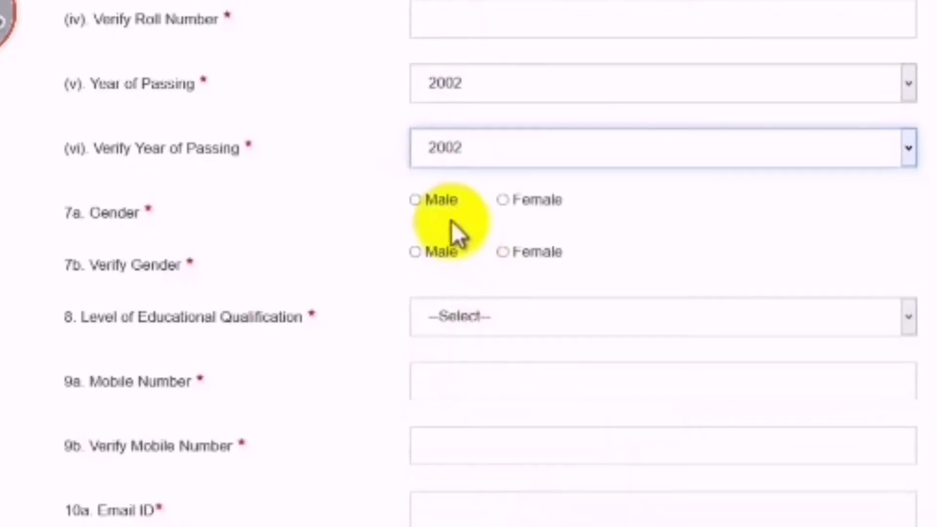
# Mark Gender and Verify Gender as Male
pyautogui.click(432, 199)
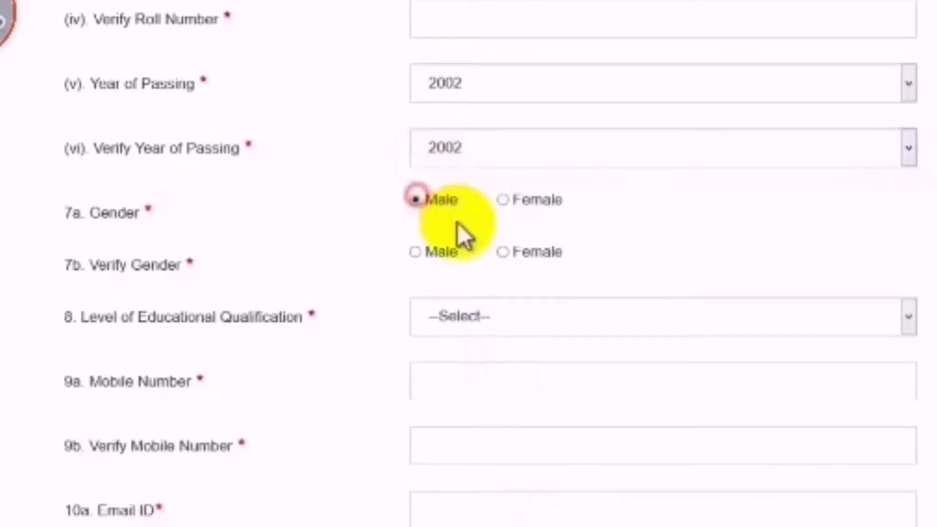
pyautogui.click(415, 253)
pyautogui.scroll(-2, 513, 277)
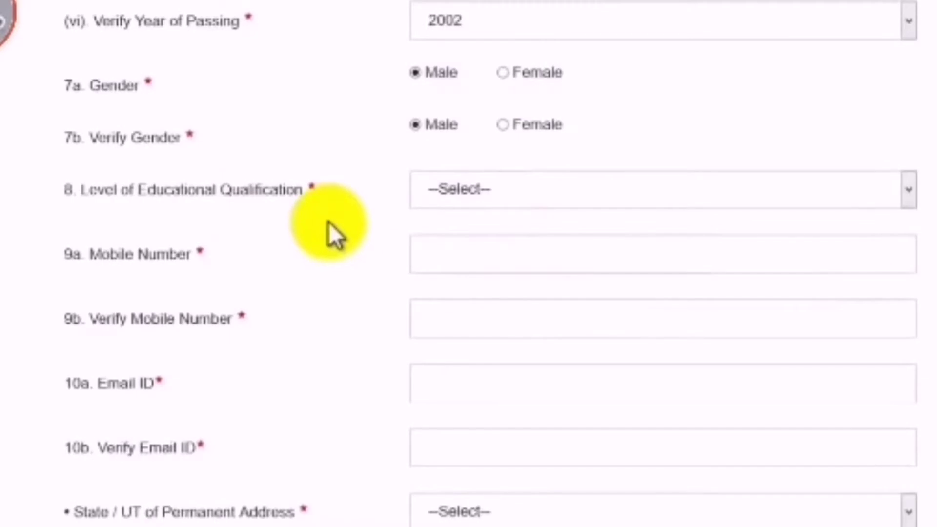
# Pick Post Graduation qualification, click the mobile number fields, and choose Andhra Pradesh as permanent state
pyautogui.click(556, 193)
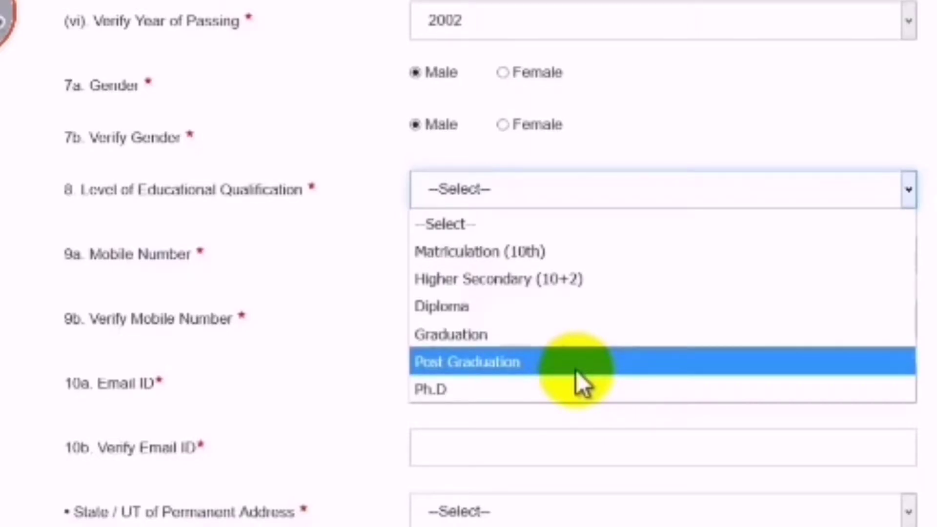
pyautogui.click(575, 368)
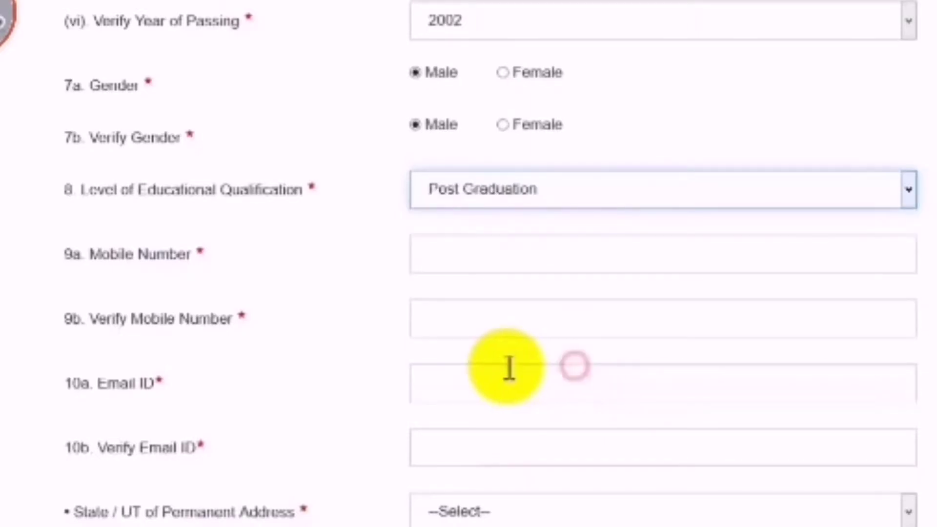
pyautogui.click(435, 255)
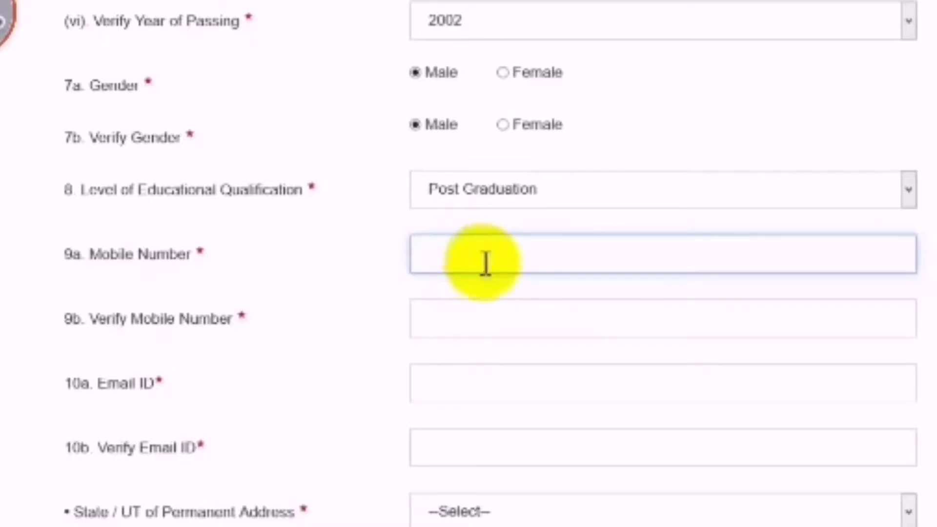
pyautogui.click(443, 317)
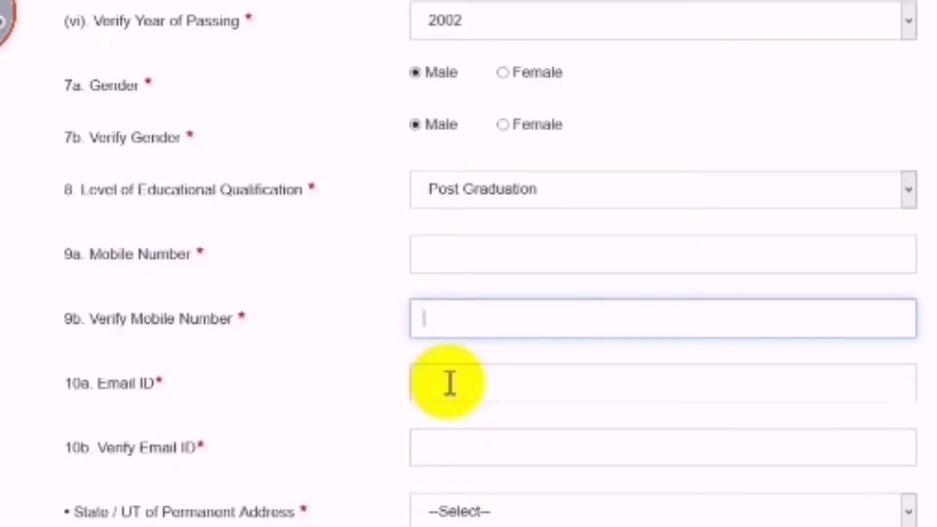
pyautogui.click(490, 511)
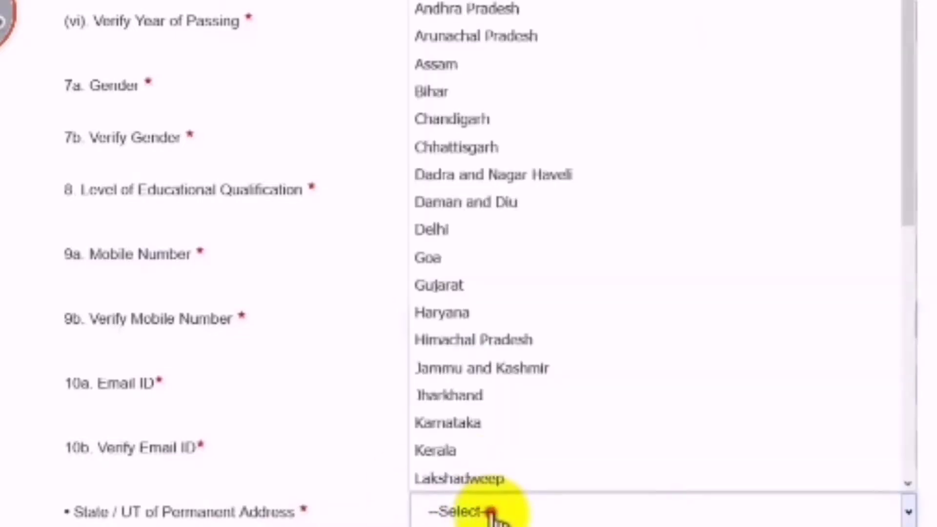
pyautogui.click(496, 9)
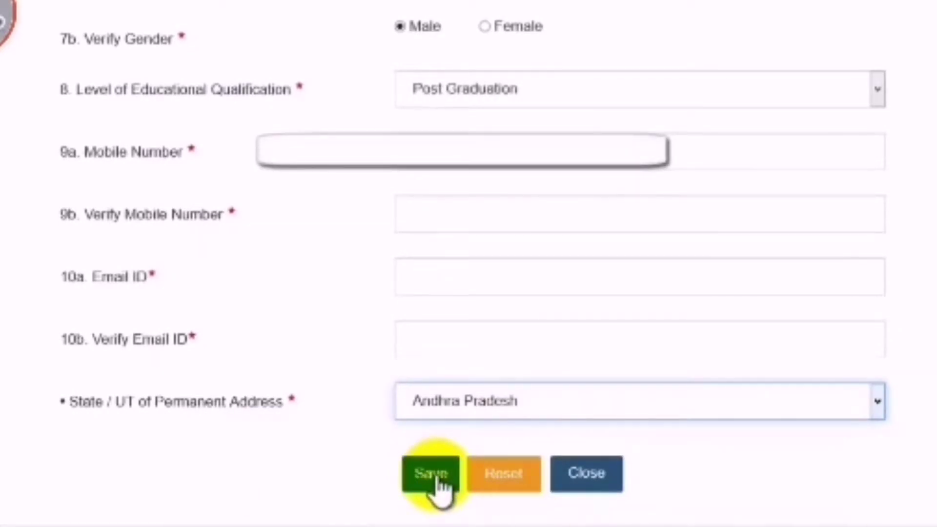
# Save basic details, confirm mobile and e-mail, and acknowledge the issued registration number
pyautogui.click(439, 480)
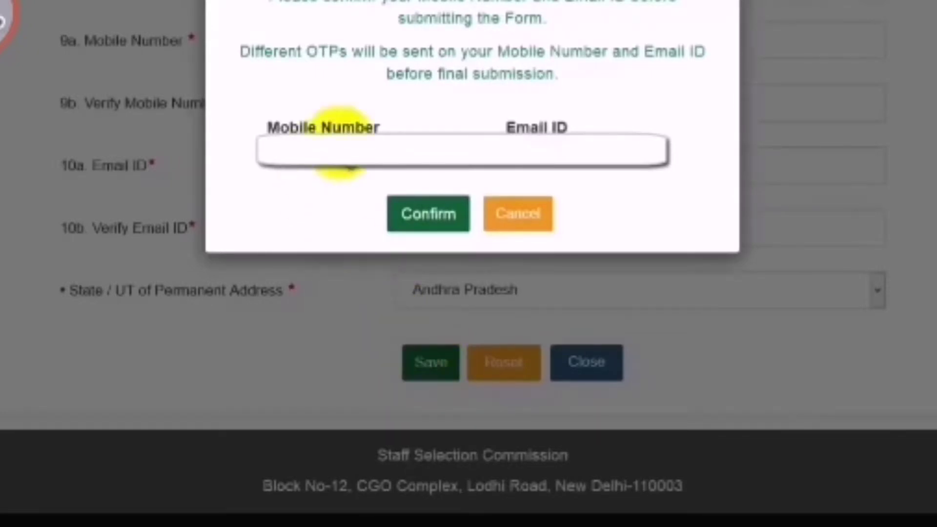
pyautogui.click(418, 223)
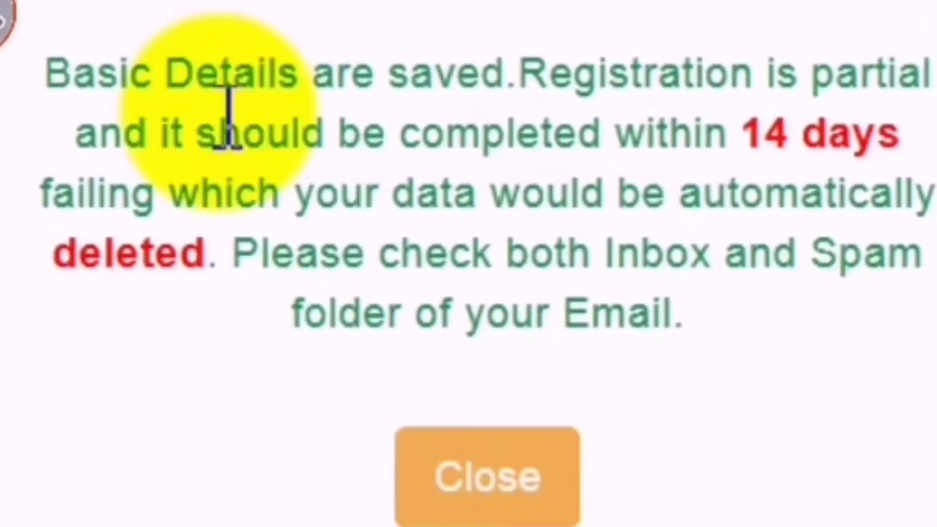
pyautogui.click(523, 496)
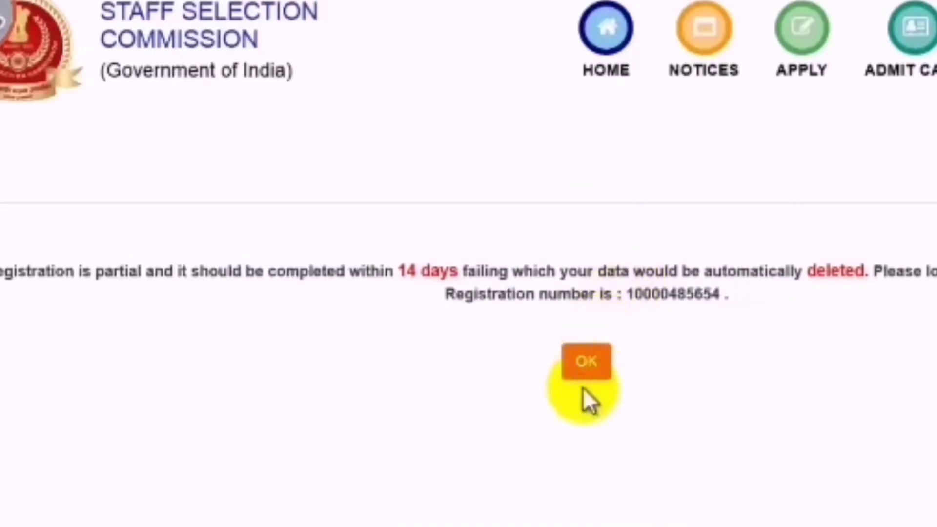
pyautogui.click(586, 363)
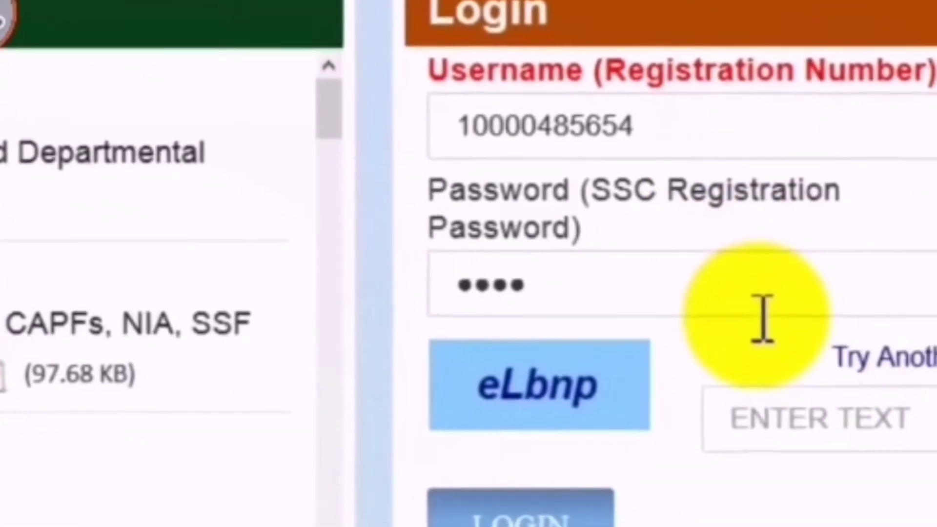
# Fill in the captcha text and log in with the new registration number
pyautogui.click(874, 448)
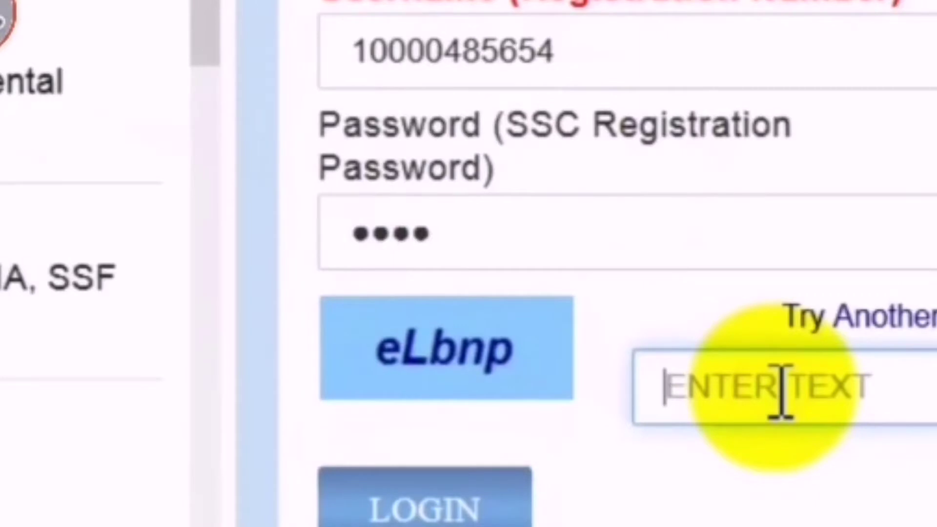
pyautogui.write('E')
pyautogui.press('BackSpace')
pyautogui.write('eLbnp')
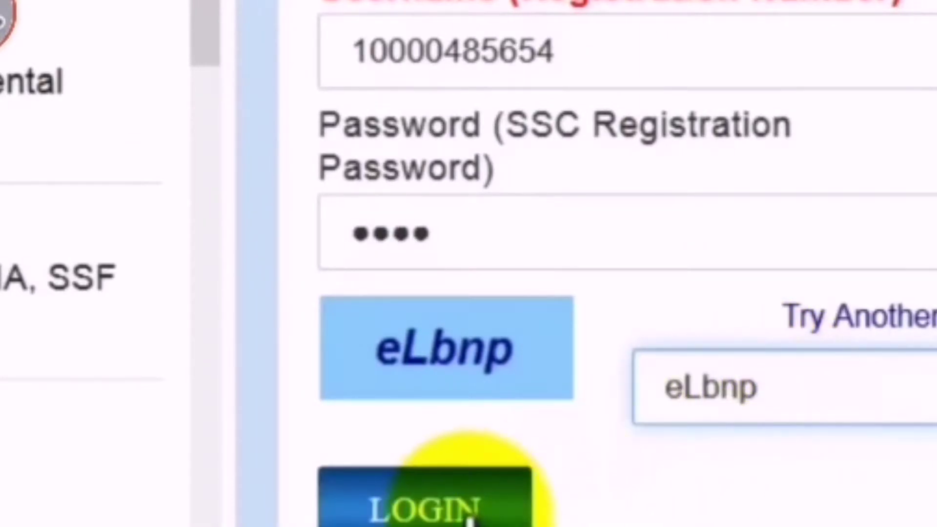
pyautogui.click(467, 510)
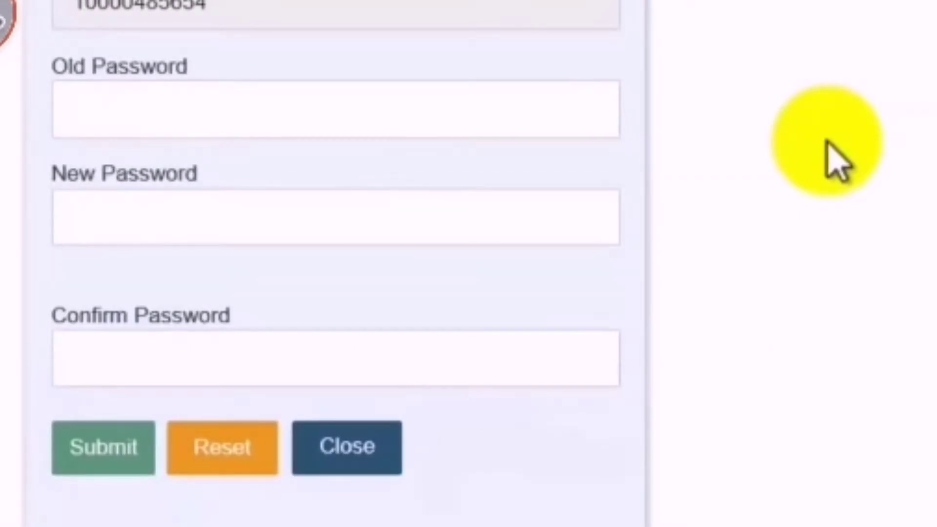
# Enter the old password, complete the password change, and dismiss the success message
pyautogui.click(331, 126)
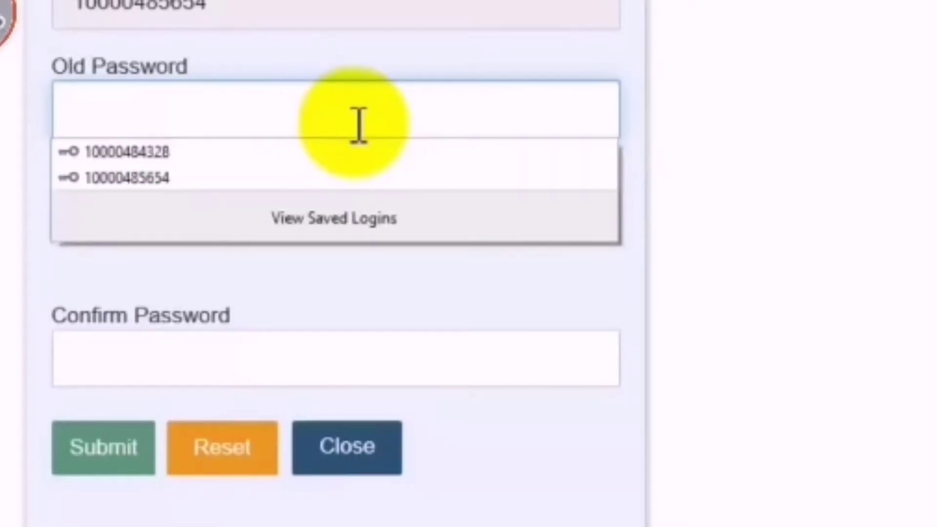
pyautogui.write('1234')
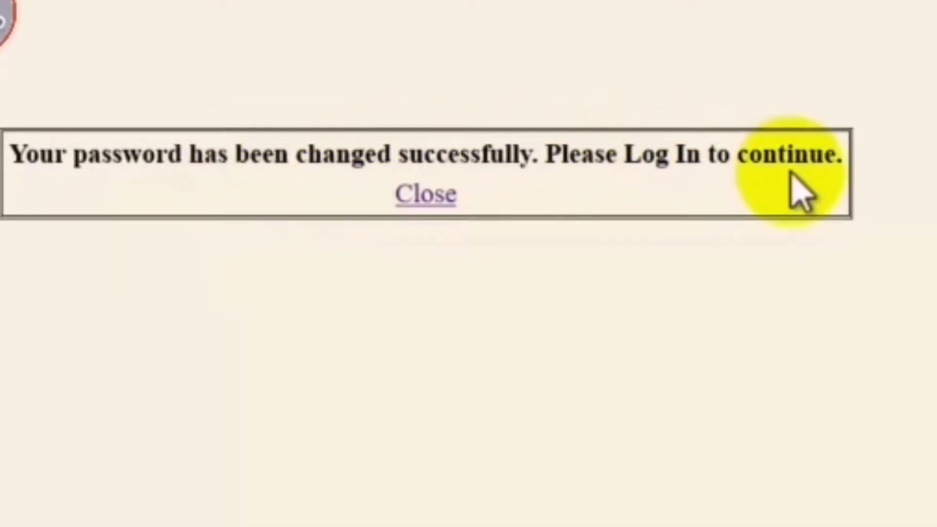
pyautogui.click(425, 196)
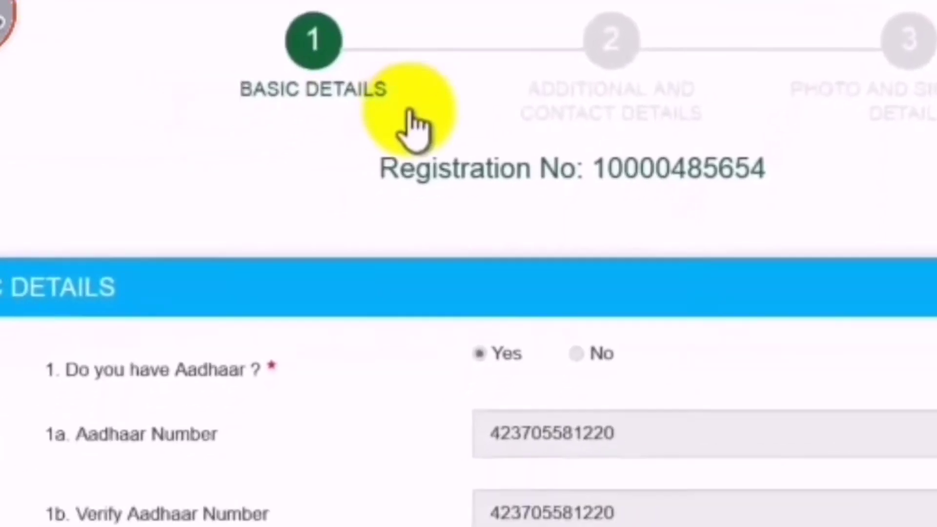
# Scroll through the saved Basic Details form and go on to Additional and Contact Details
pyautogui.scroll(-9, 868, 156)
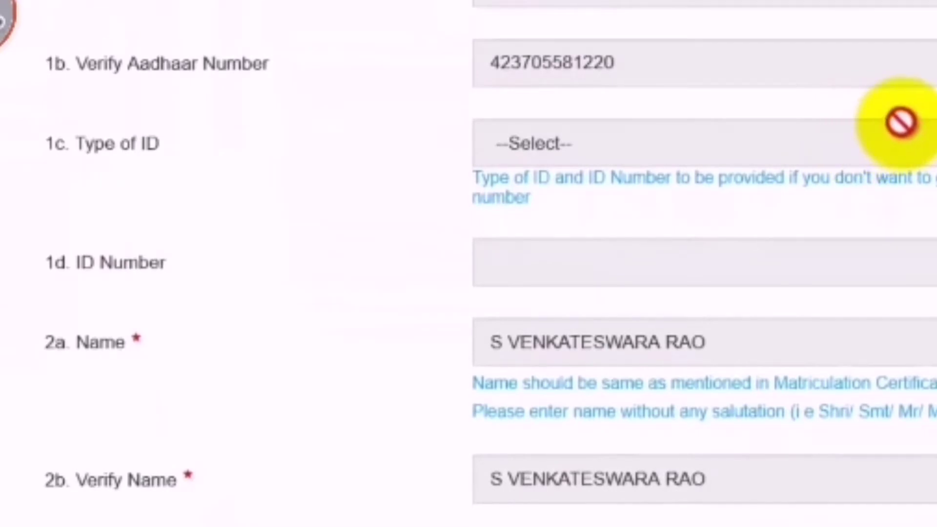
pyautogui.scroll(-6, 900, 123)
pyautogui.scroll(-20, 900, 123)
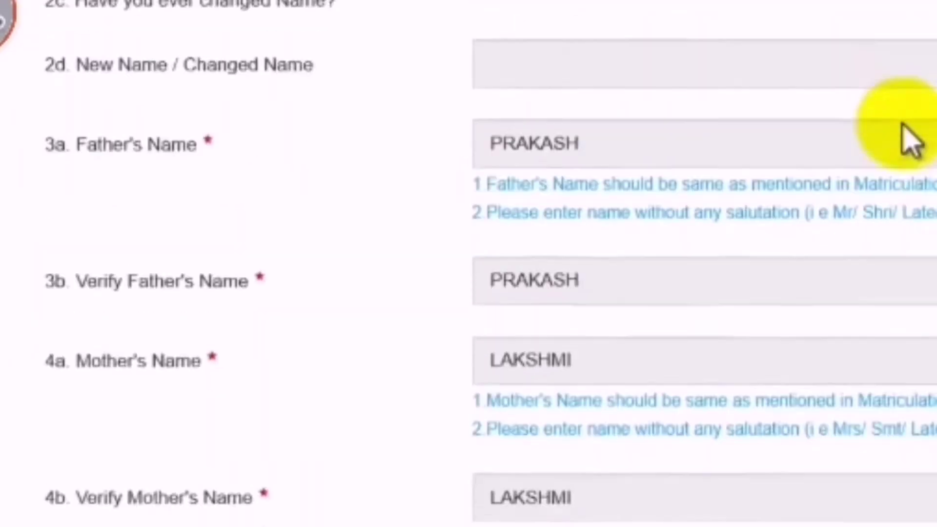
pyautogui.scroll(-6, 903, 142)
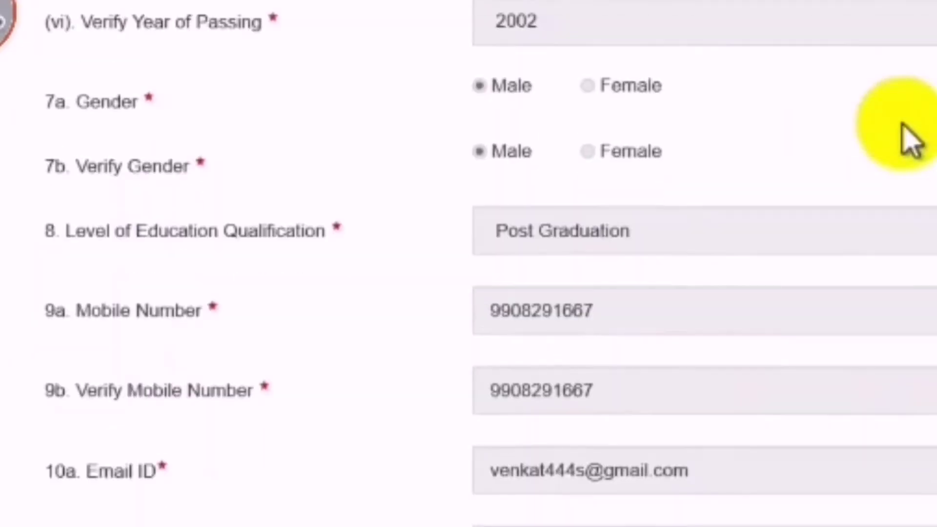
pyautogui.scroll(2, 907, 142)
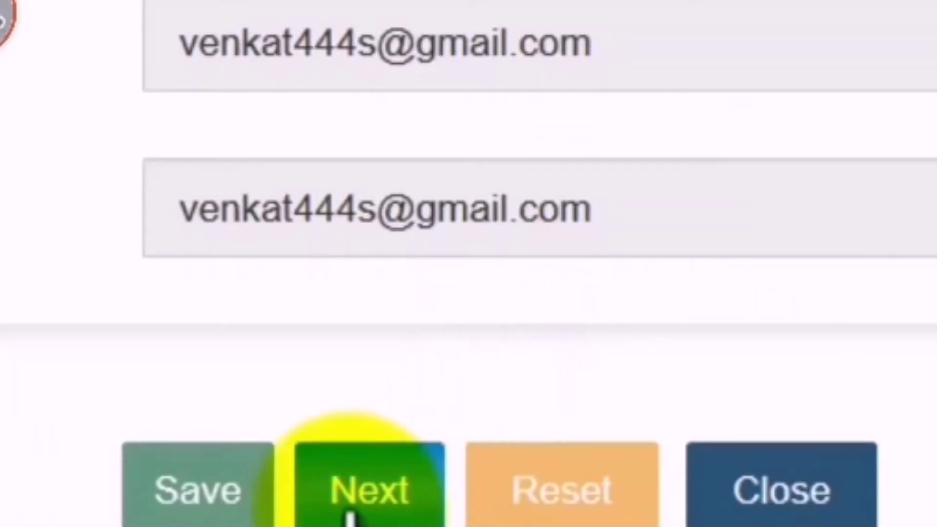
pyautogui.click(380, 505)
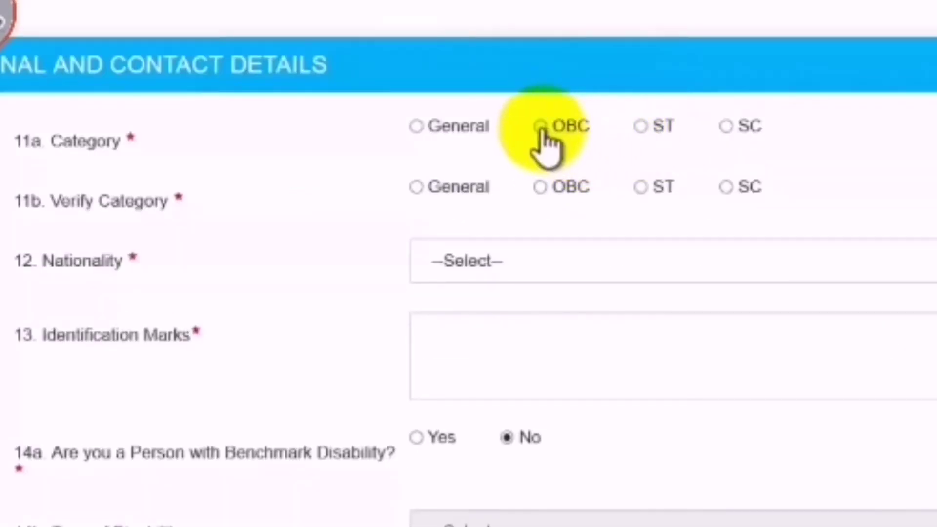
# Set category 11a and 11b to OBC and nationality to Citizen of India
pyautogui.click(537, 210)
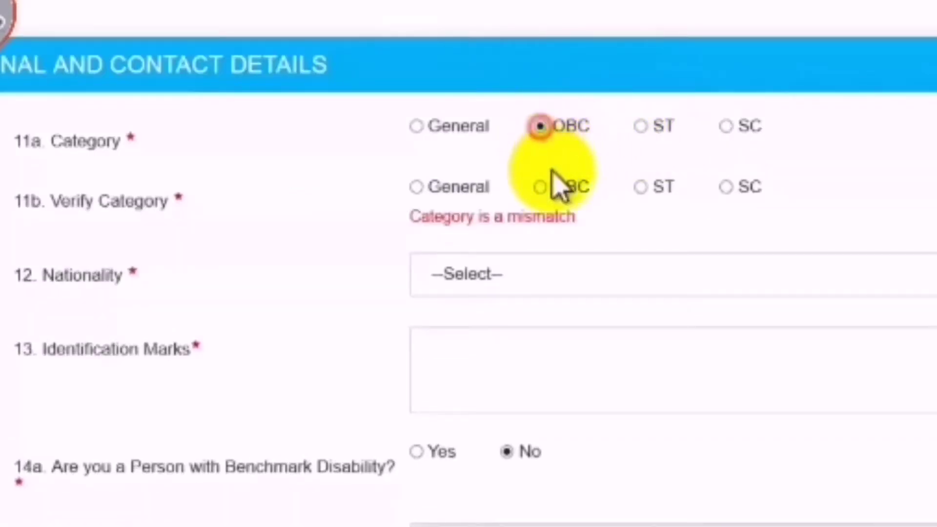
pyautogui.click(541, 188)
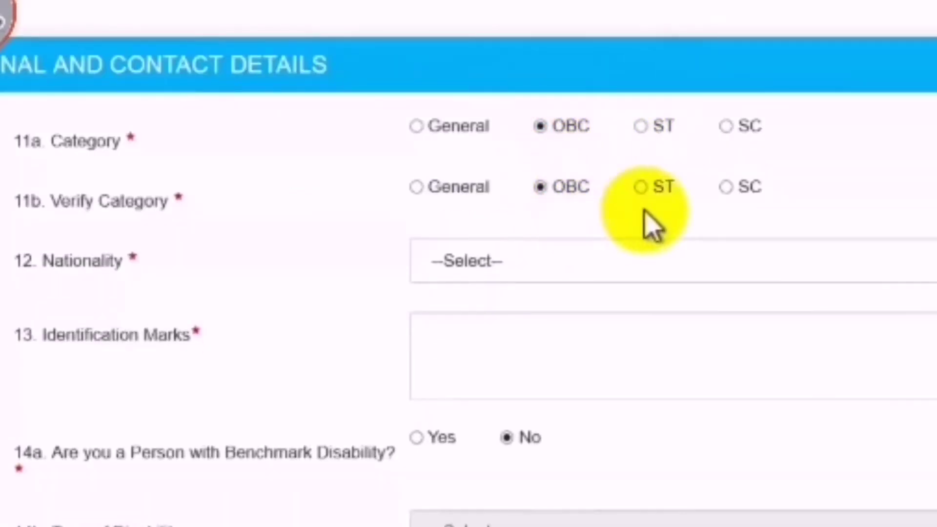
pyautogui.scroll(-3, 742, 223)
pyautogui.click(554, 127)
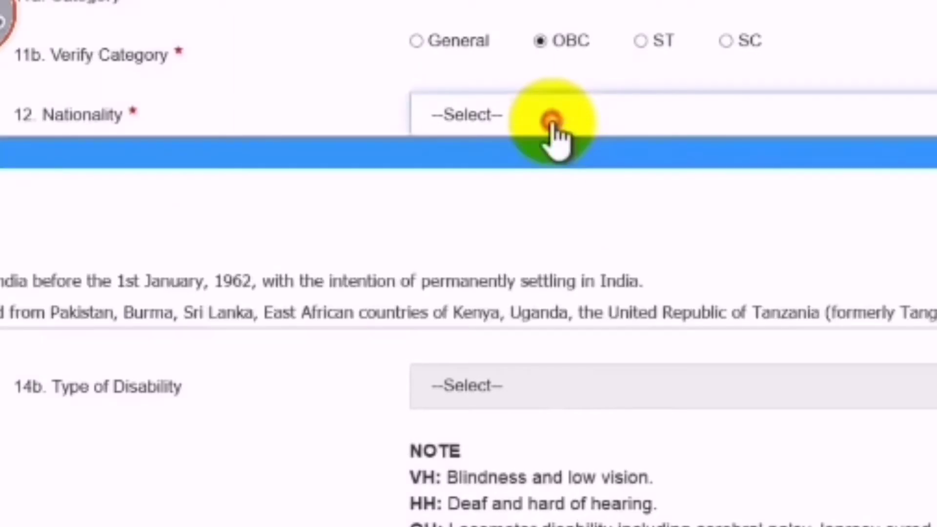
pyautogui.click(532, 220)
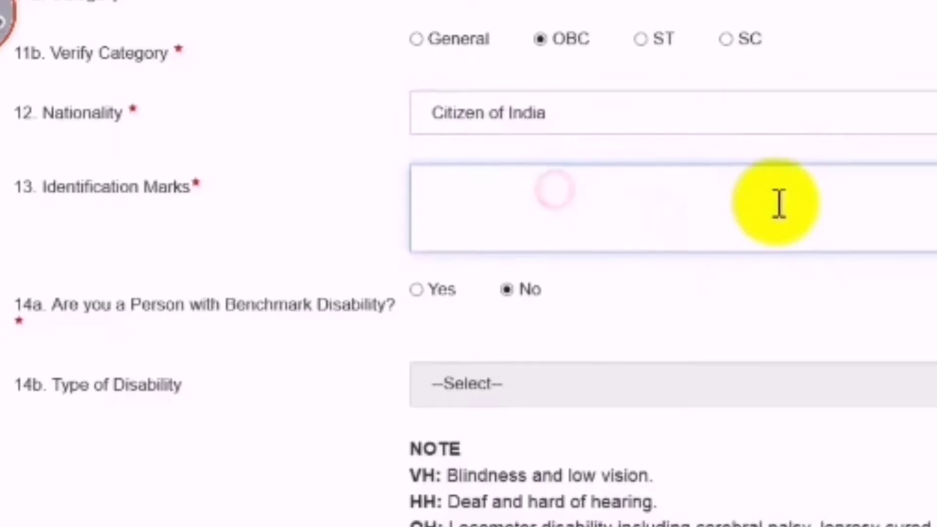
# Toggle Benchmark Disability between Yes and No, leaving Yes, and focus the certificate number field
pyautogui.scroll(-3, 778, 205)
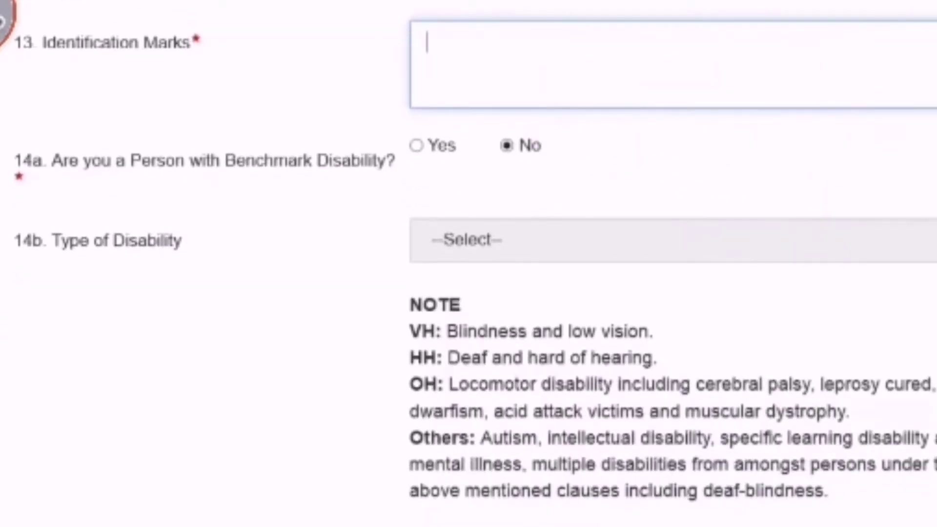
pyautogui.scroll(-3, 293, 92)
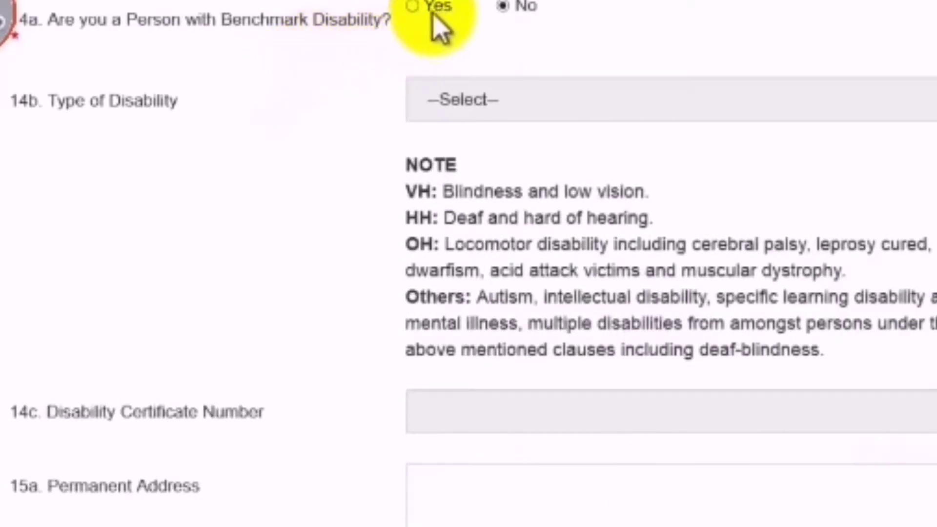
pyautogui.click(414, 7)
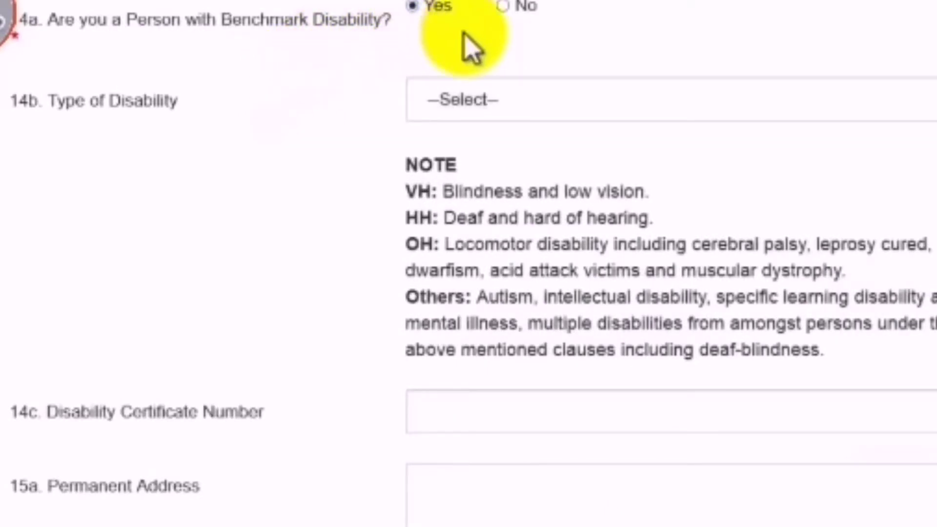
pyautogui.click(504, 97)
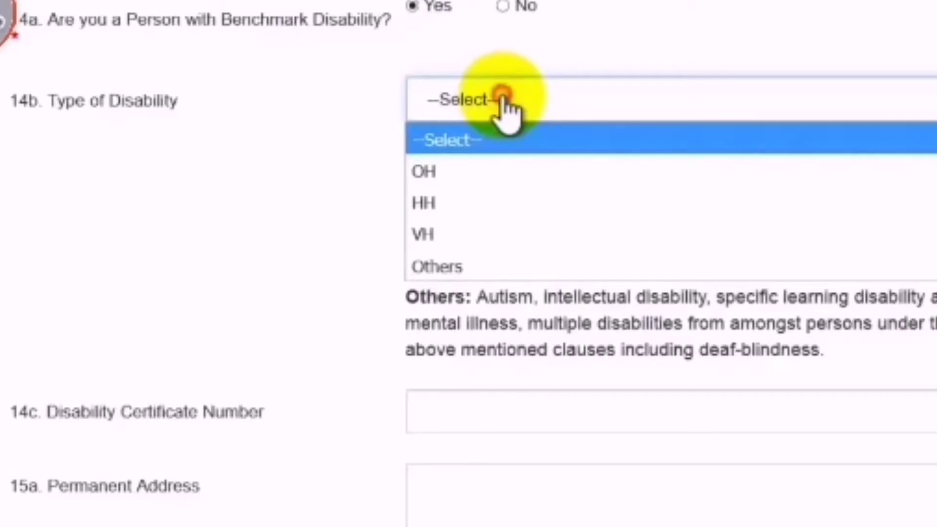
pyautogui.click(503, 98)
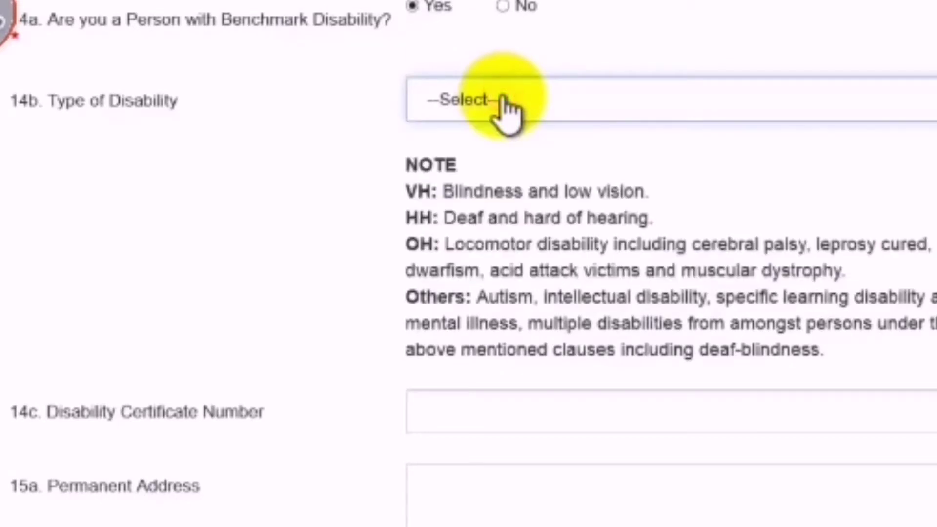
pyautogui.click(503, 7)
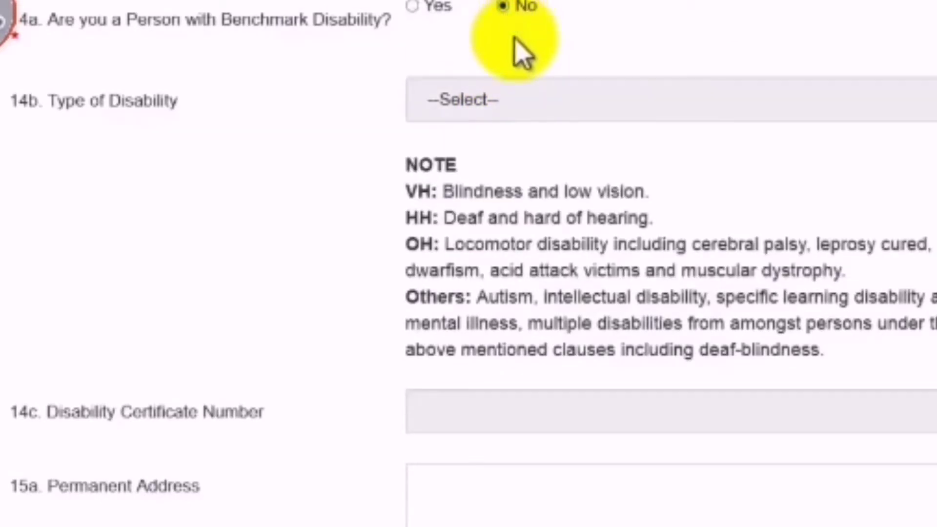
pyautogui.click(412, 7)
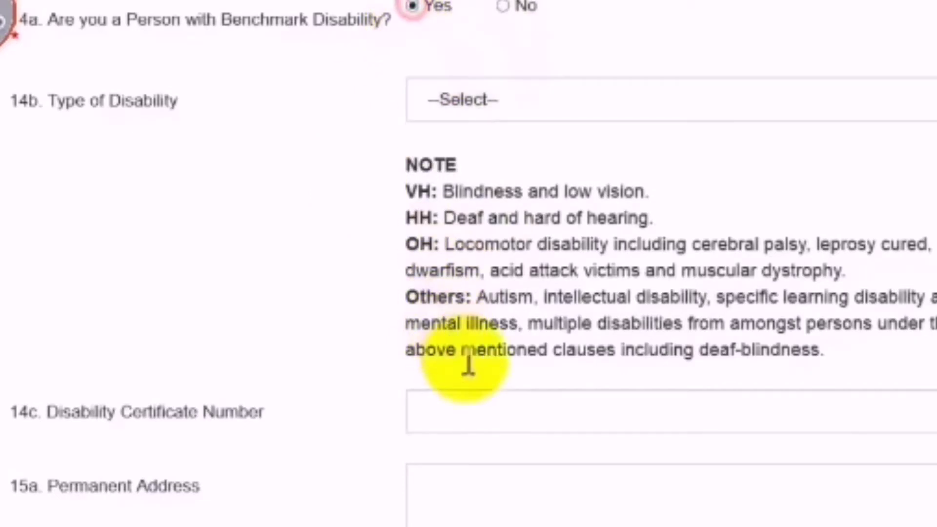
pyautogui.click(481, 409)
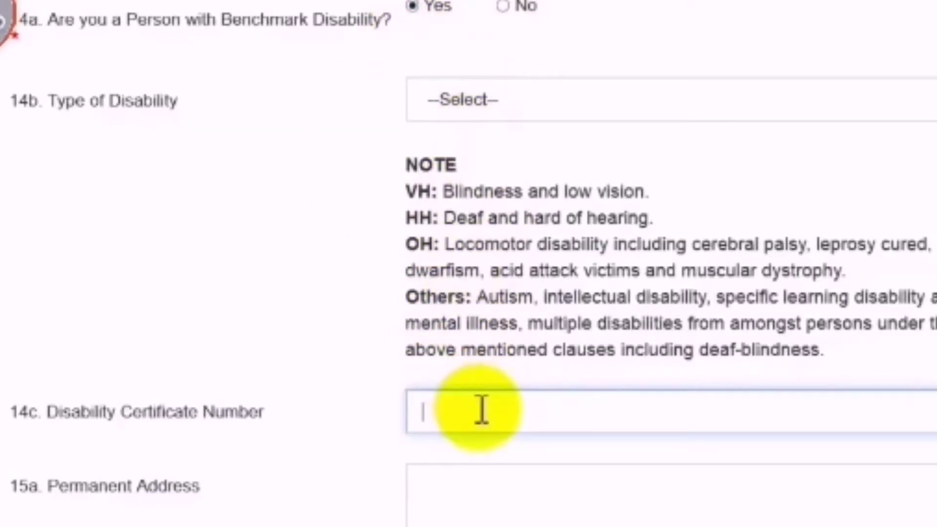
# Answer No to benchmark disability and set the permanent address to Andhra Pradesh, Guntur, PIN 522265
pyautogui.click(505, 8)
pyautogui.scroll(-8, 483, 59)
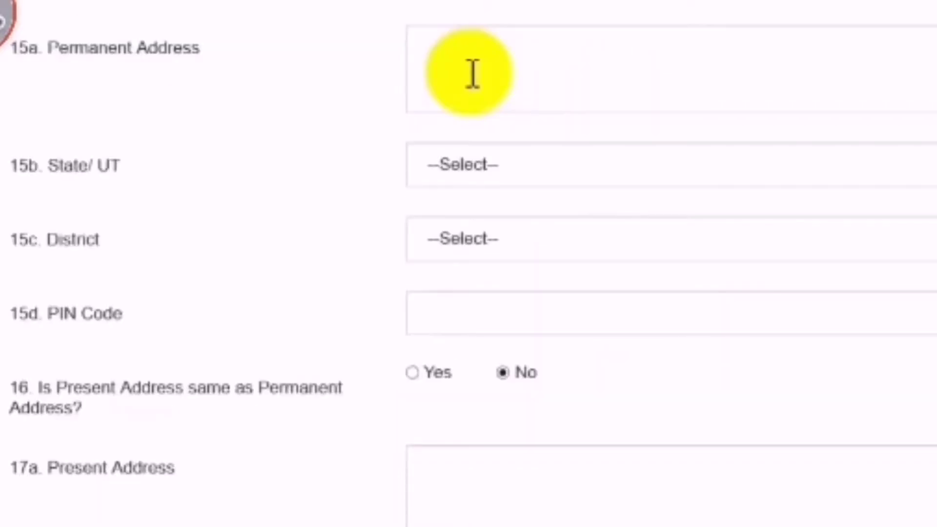
pyautogui.click(477, 168)
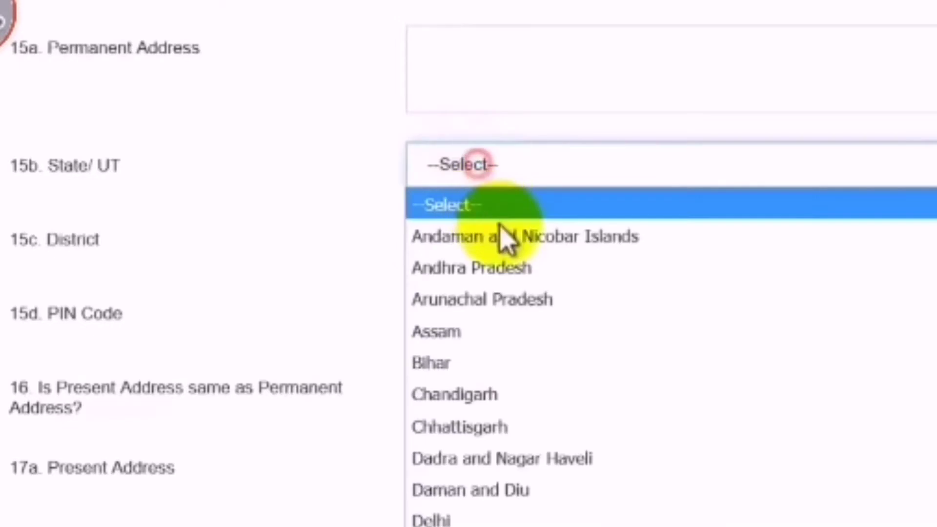
pyautogui.click(515, 280)
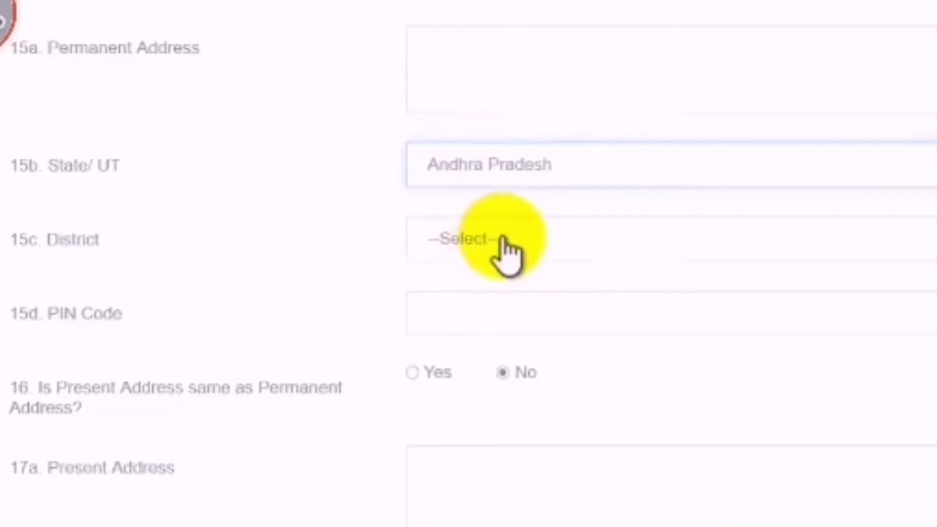
pyautogui.click(502, 240)
pyautogui.click(502, 398)
pyautogui.click(508, 326)
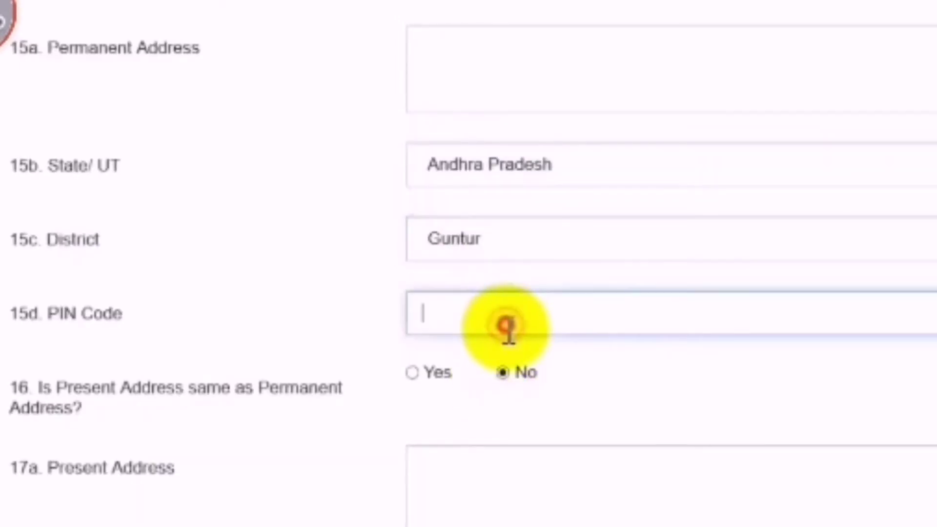
pyautogui.write('522265')
pyautogui.click(343, 408)
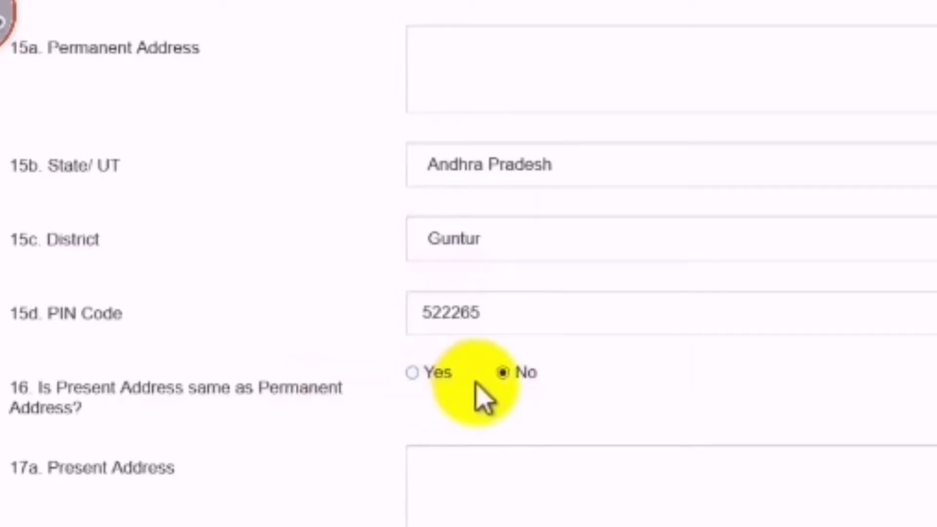
# Mark the present address as same as permanent and save the contact details
pyautogui.click(415, 372)
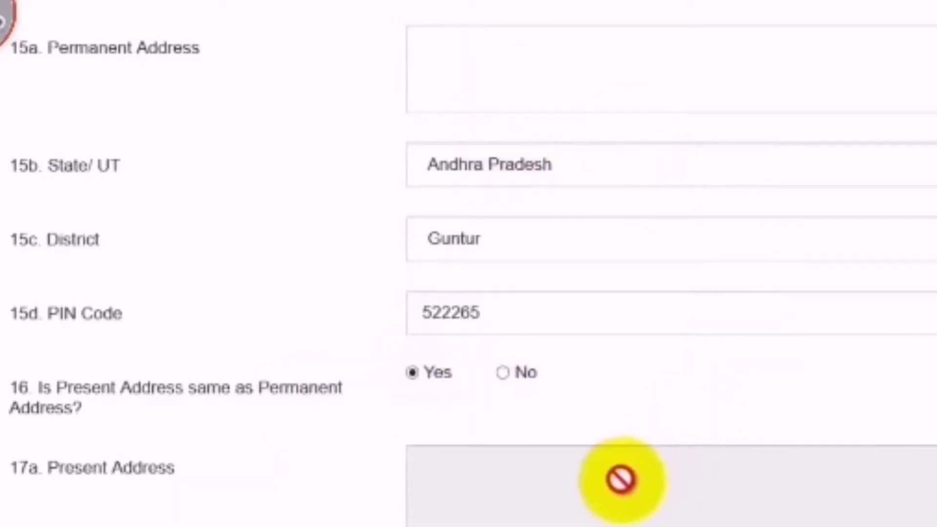
pyautogui.scroll(-3, 576, 497)
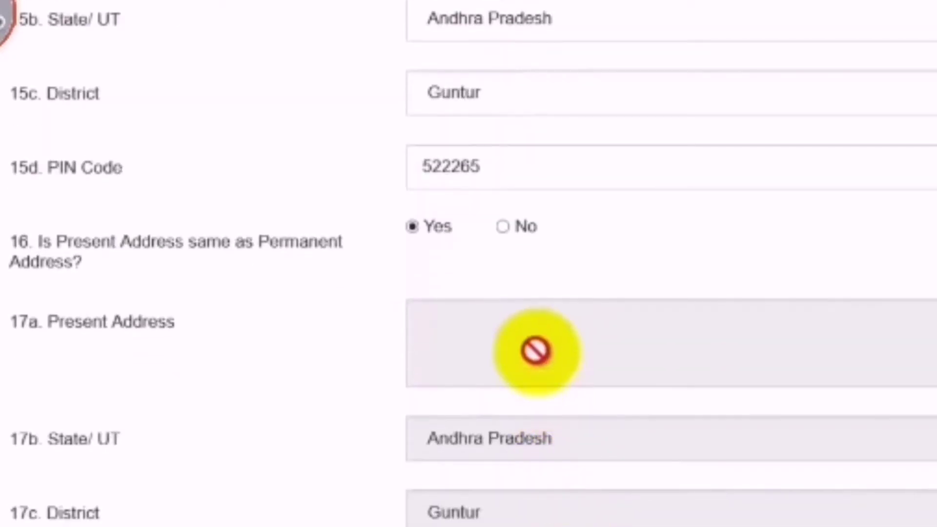
pyautogui.scroll(-6, 537, 361)
pyautogui.click(568, 486)
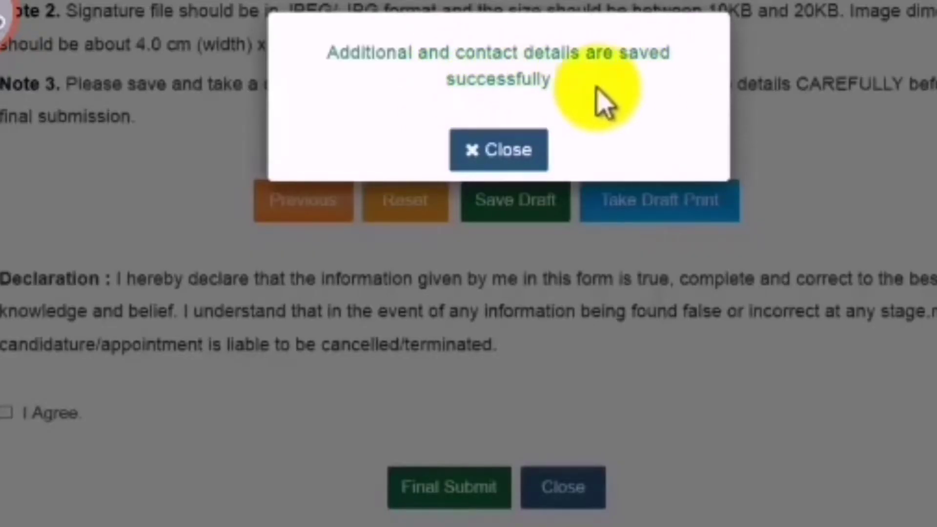
# Dismiss the saved message and review the photo's allowed file size, format and height
pyautogui.click(519, 153)
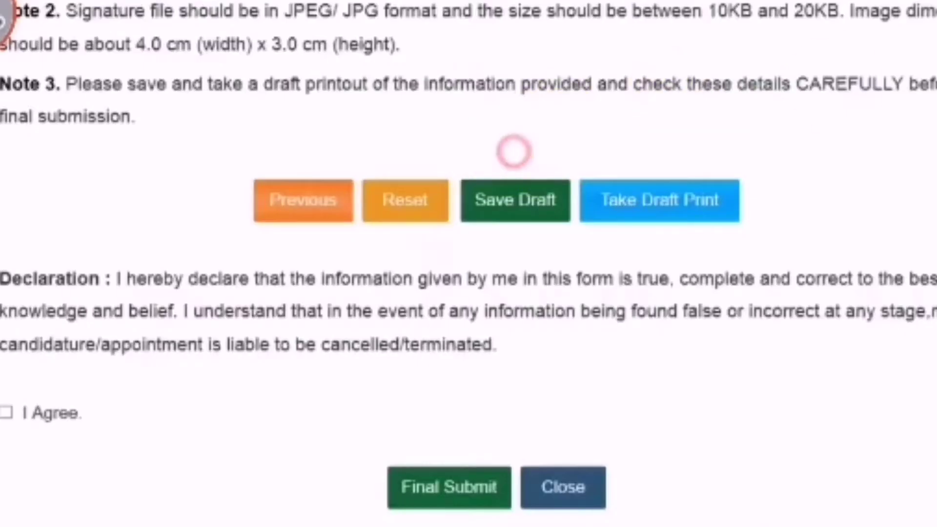
pyautogui.scroll(10, 873, 125)
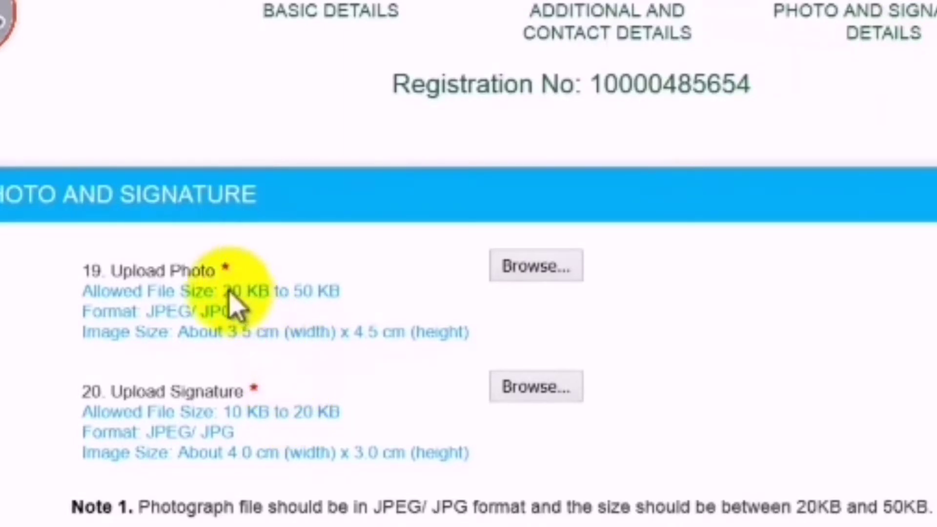
pyautogui.moveTo(226, 292); pyautogui.dragTo(337, 293)
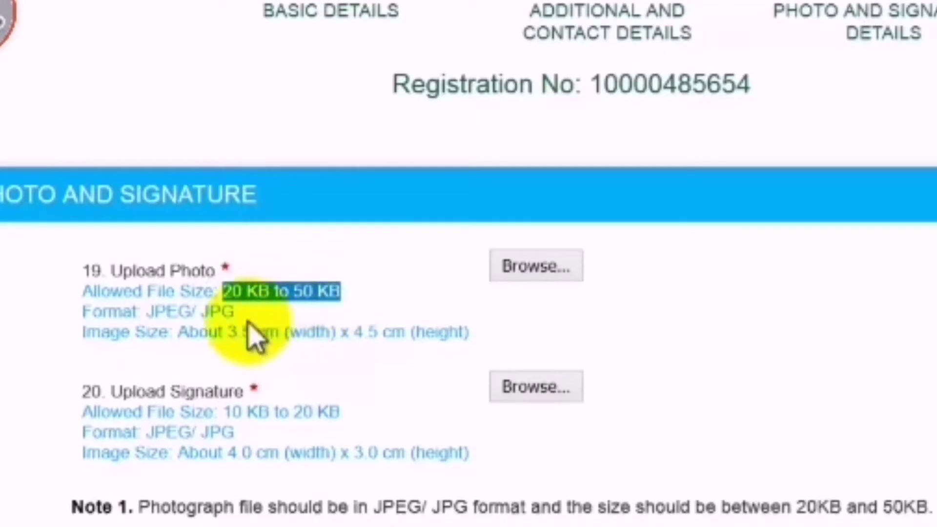
pyautogui.moveTo(190, 311); pyautogui.dragTo(285, 337)
pyautogui.moveTo(354, 333); pyautogui.dragTo(463, 331)
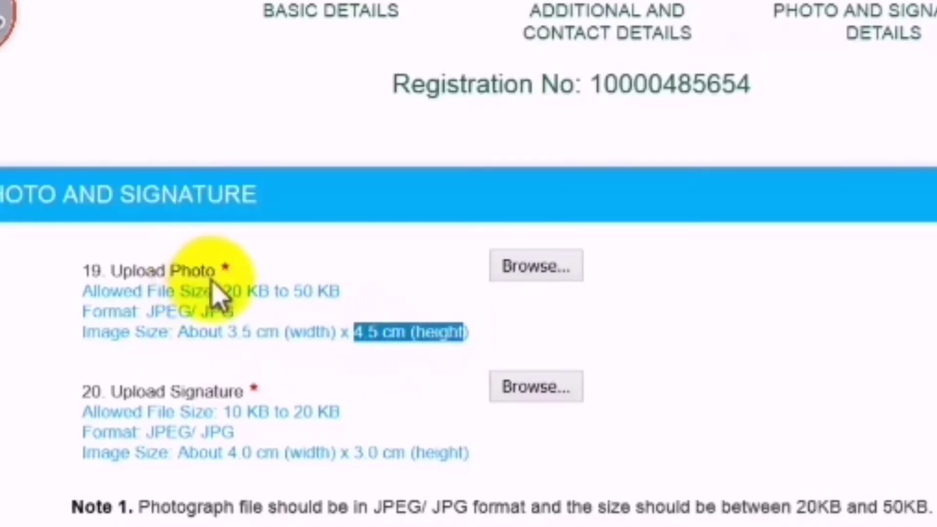
# Review the signature's accepted format and dimensions, then choose the photo file to upload
pyautogui.moveTo(167, 392)
pyautogui.mouseDown()
pyautogui.moveTo(224, 390)
pyautogui.moveTo(242, 422)
pyautogui.moveTo(339, 416)
pyautogui.mouseUp()
pyautogui.moveTo(155, 432); pyautogui.dragTo(337, 453)
pyautogui.moveTo(477, 463); pyautogui.dragTo(355, 461)
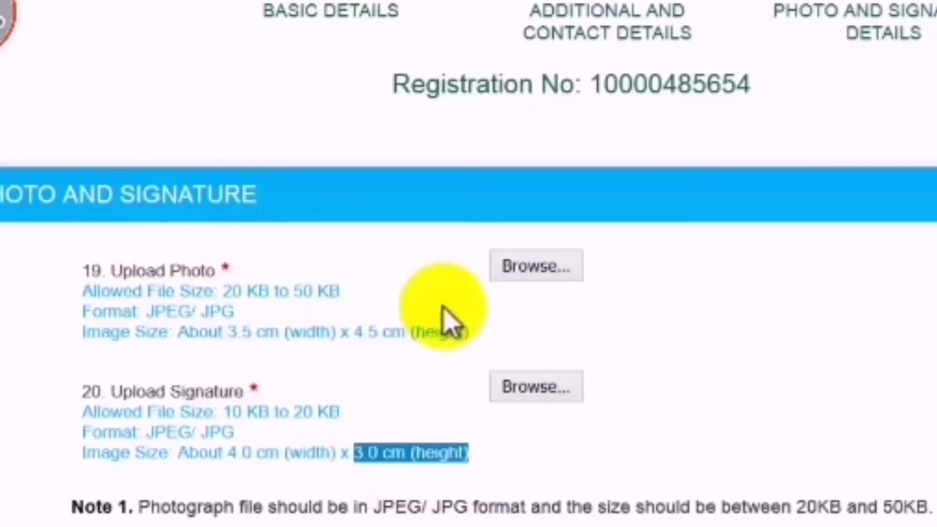
pyautogui.click(387, 281)
pyautogui.click(561, 266)
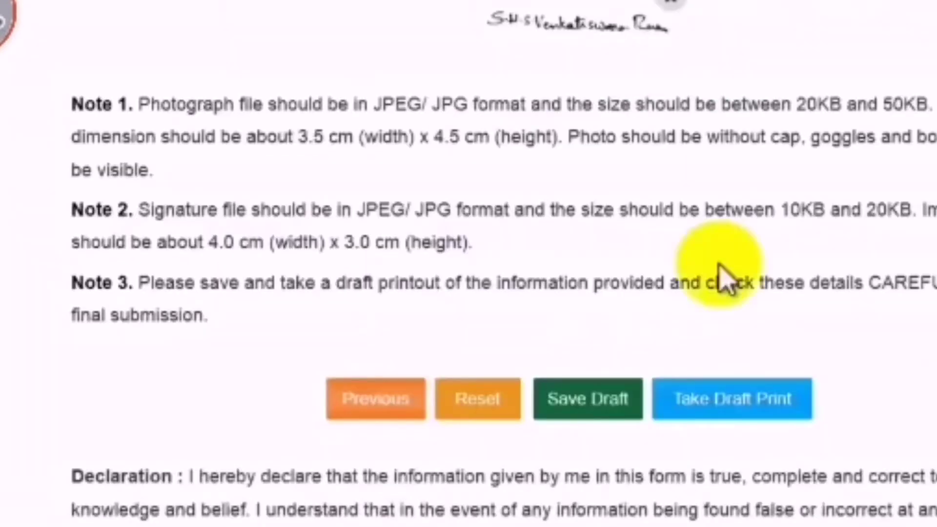
# Tick I Agree on the declaration and Final Submit the application
pyautogui.scroll(-3, 605, 210)
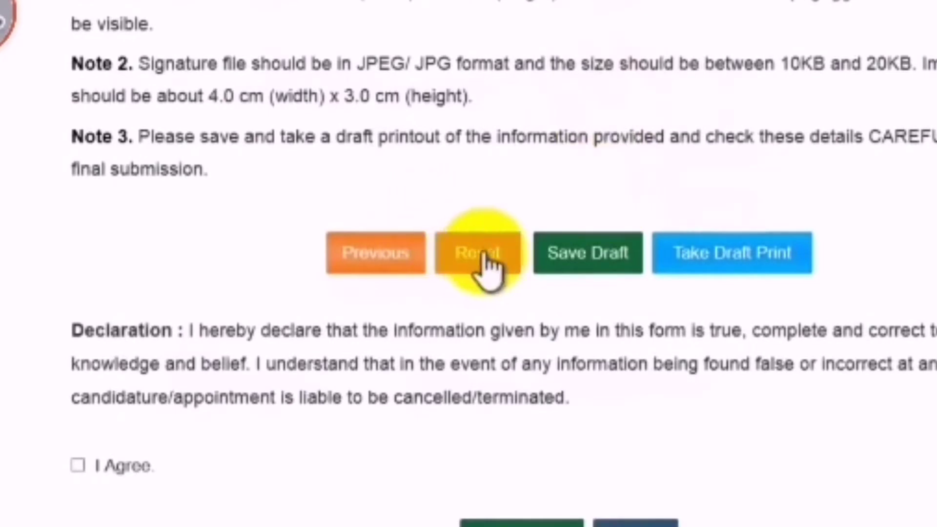
pyautogui.click(78, 466)
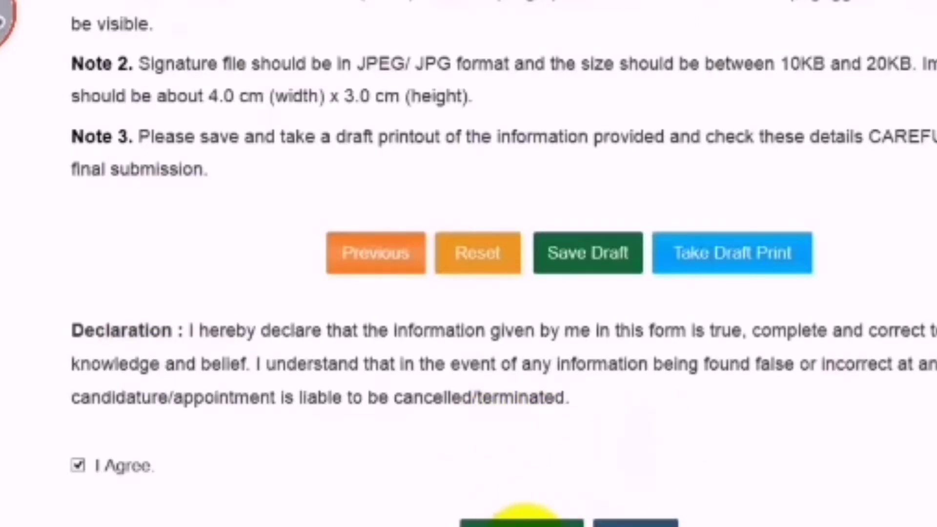
pyautogui.click(524, 520)
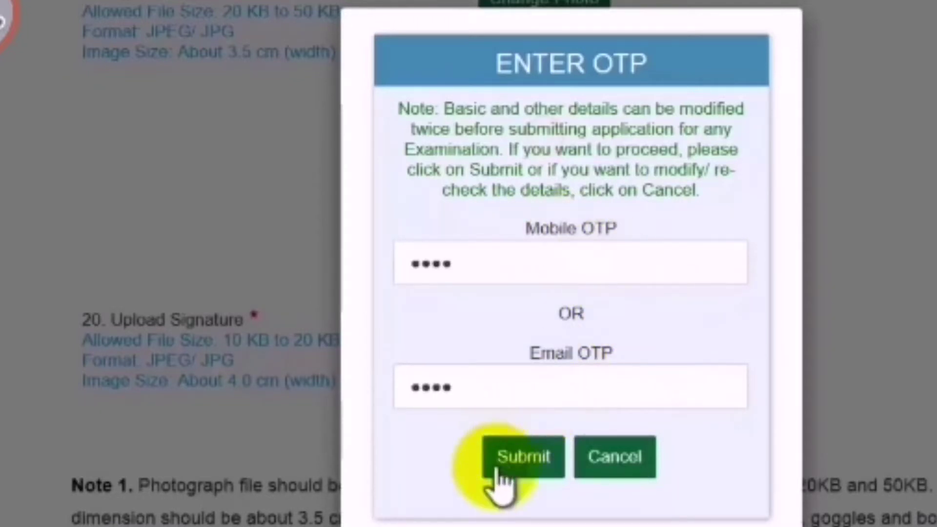
# Submit the entered OTP to confirm the registration
pyautogui.click(525, 459)
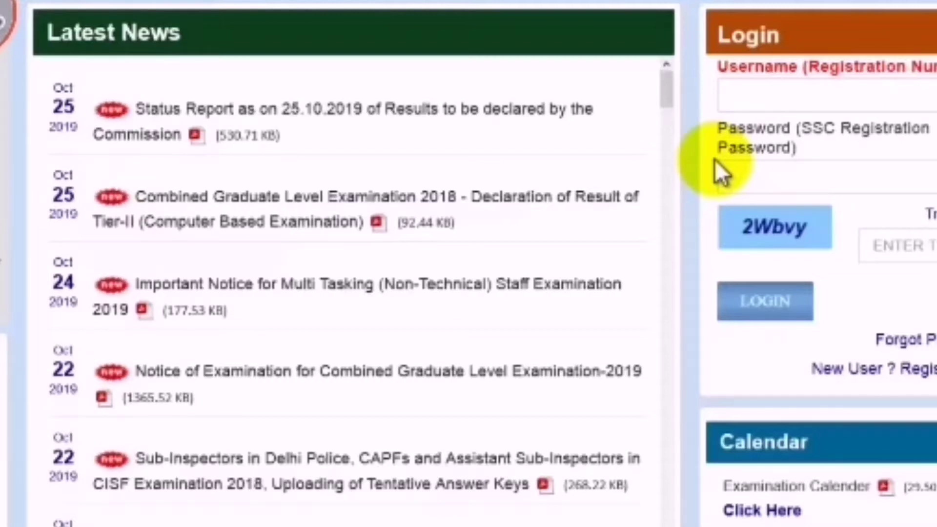
# Log in with the registration number and password, open Modify Registration, then cancel without editing
pyautogui.click(775, 92)
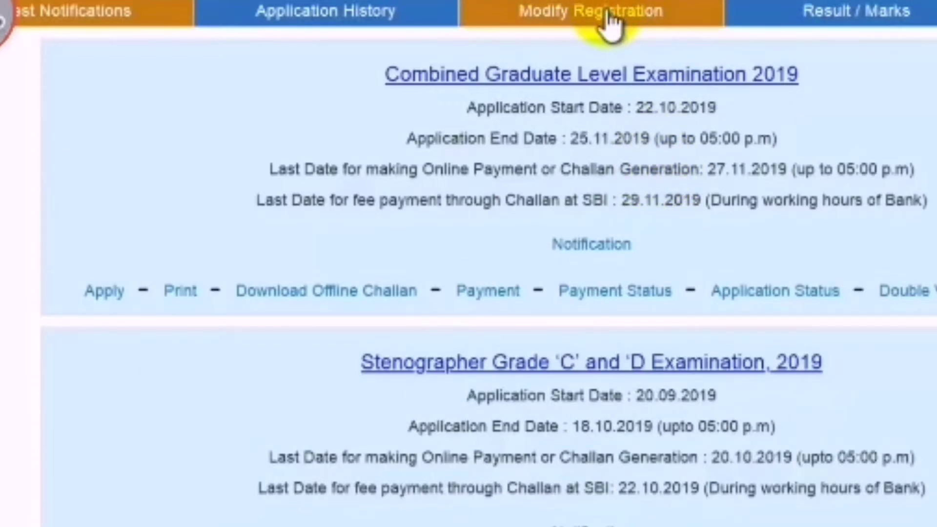
pyautogui.click(610, 24)
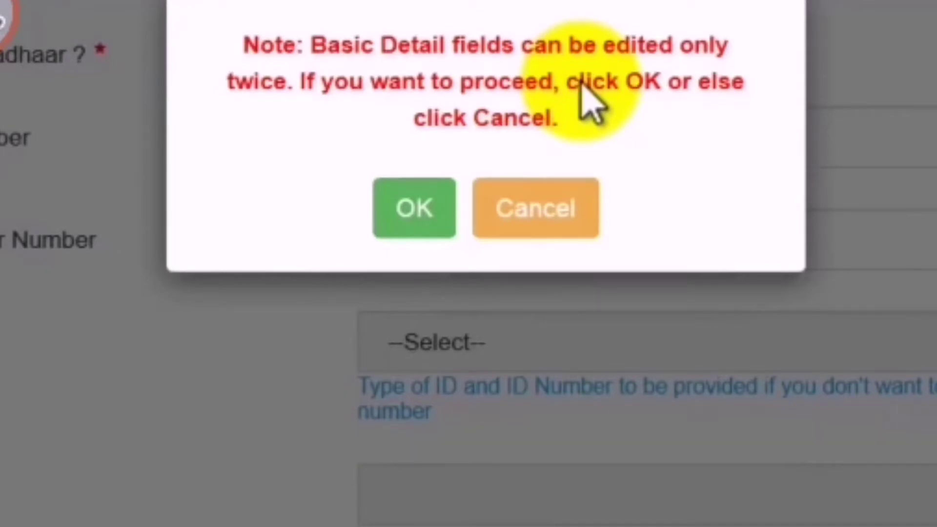
pyautogui.click(543, 215)
pyautogui.scroll(5, 543, 214)
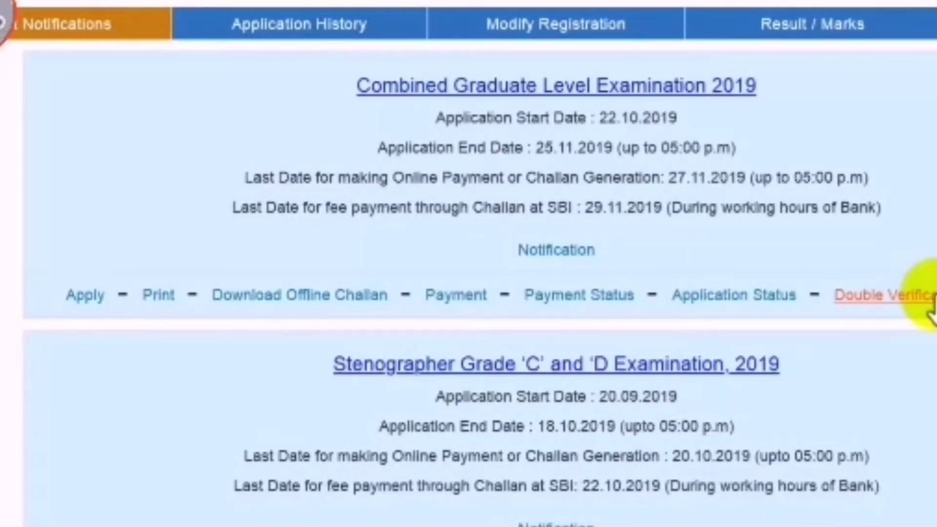
# Start the CGL 2019 application with exam centres SR-Guntur(8001) first and SR-Kurnool(8003) second
pyautogui.click(84, 294)
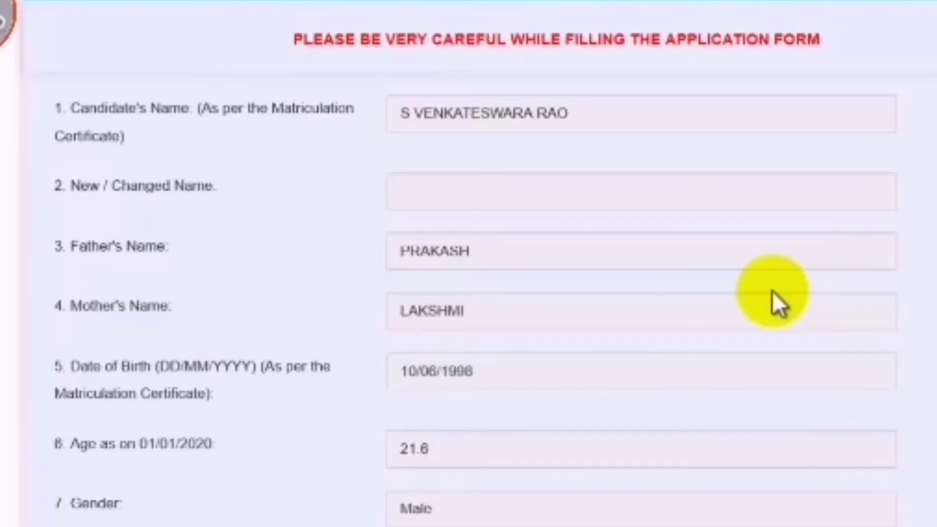
pyautogui.scroll(-10, 791, 299)
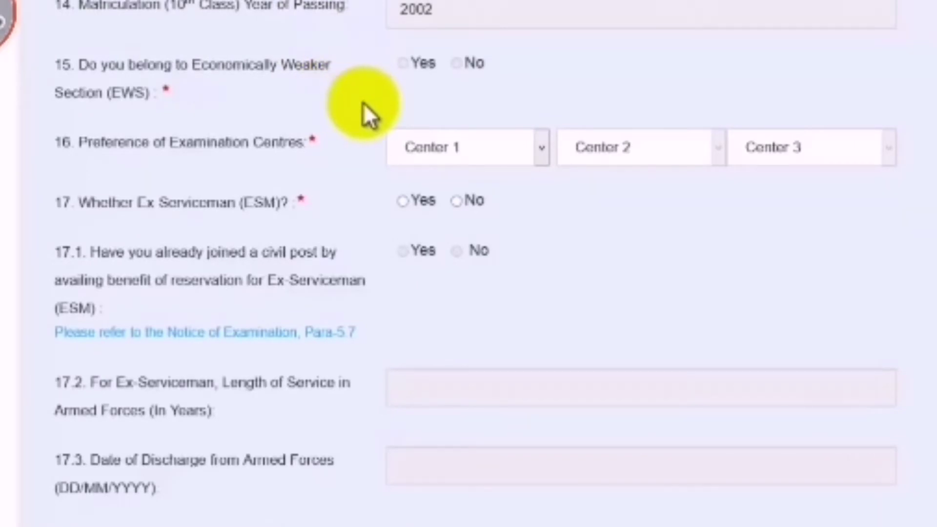
pyautogui.scroll(-3, 341, 136)
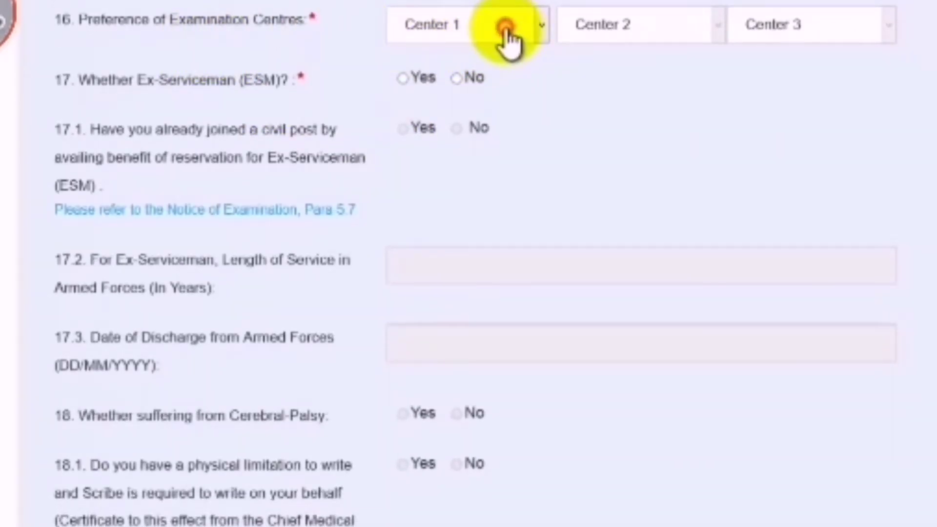
pyautogui.click(539, 32)
pyautogui.scroll(-6, 508, 216)
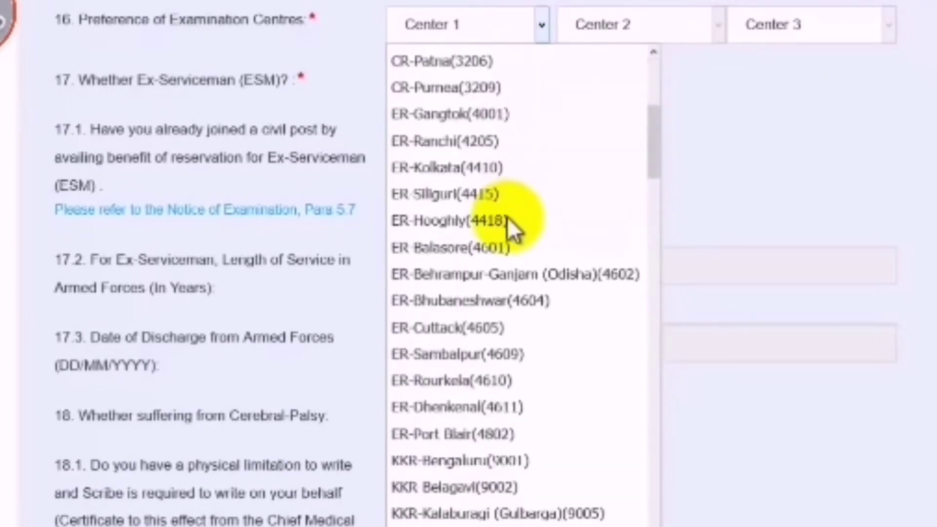
pyautogui.scroll(-18, 506, 218)
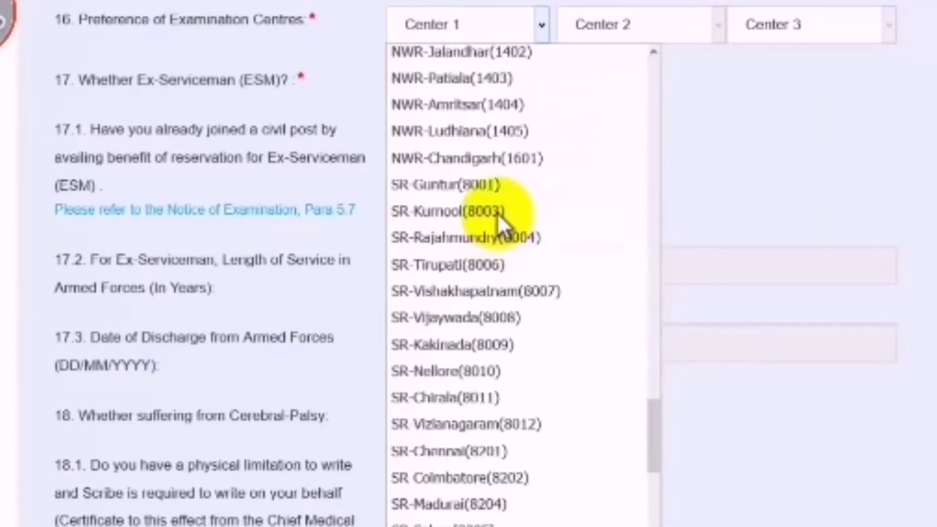
pyautogui.click(499, 183)
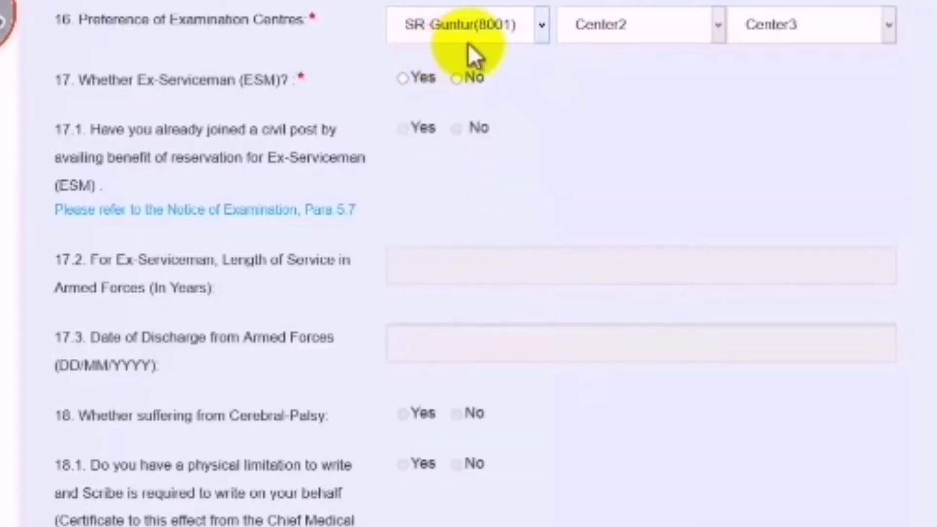
pyautogui.click(624, 41)
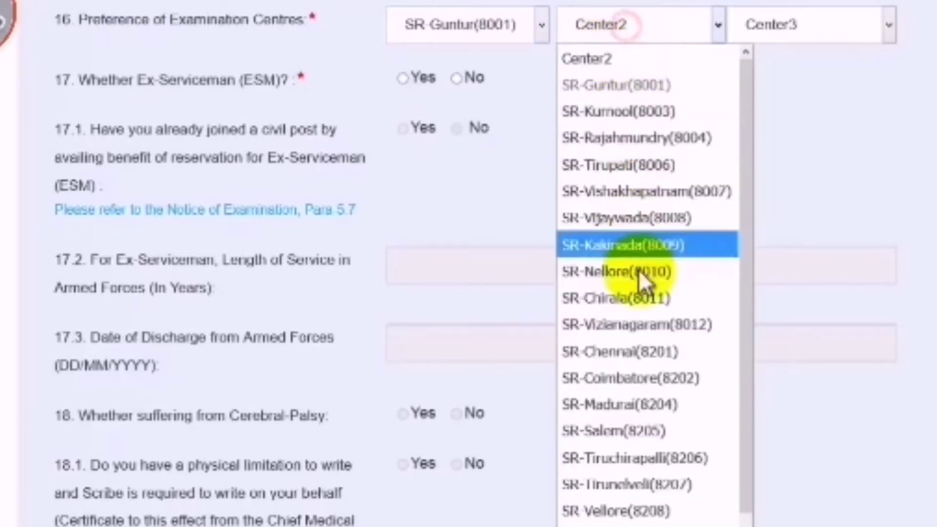
pyautogui.scroll(-1, 638, 277)
pyautogui.scroll(1, 638, 277)
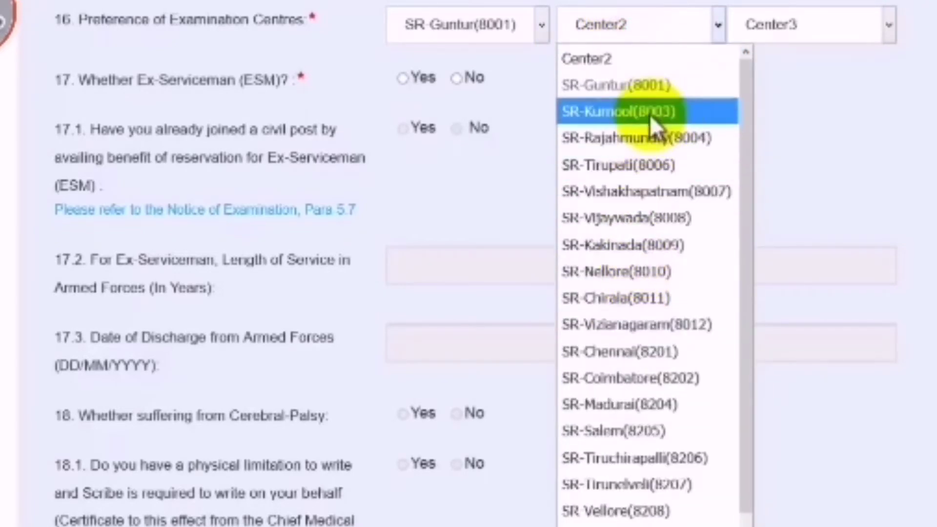
pyautogui.click(671, 115)
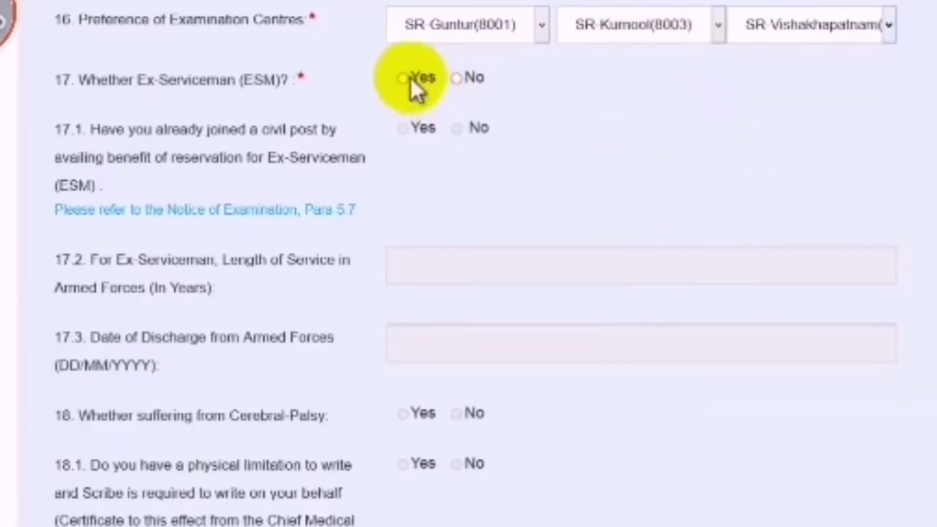
# Answer No to the ex-serviceman and physical limitation questions
pyautogui.click(457, 79)
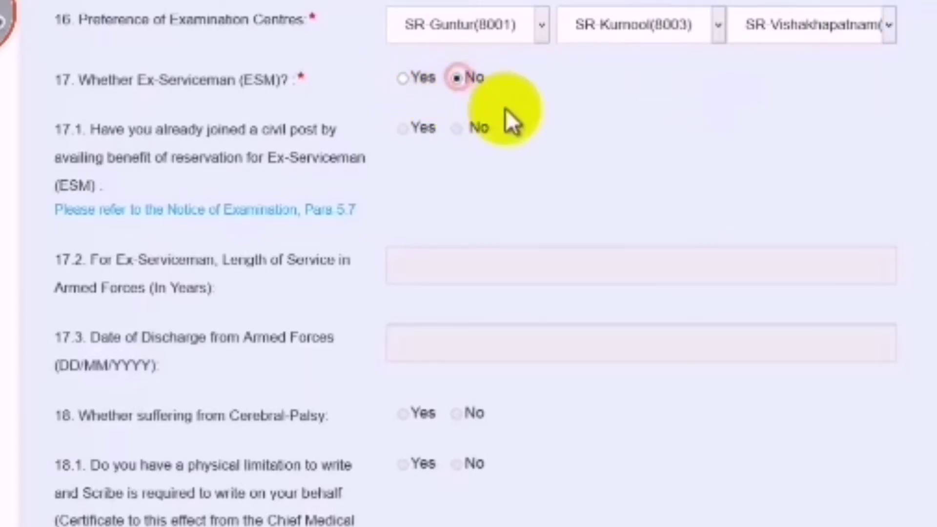
pyautogui.scroll(-2, 568, 125)
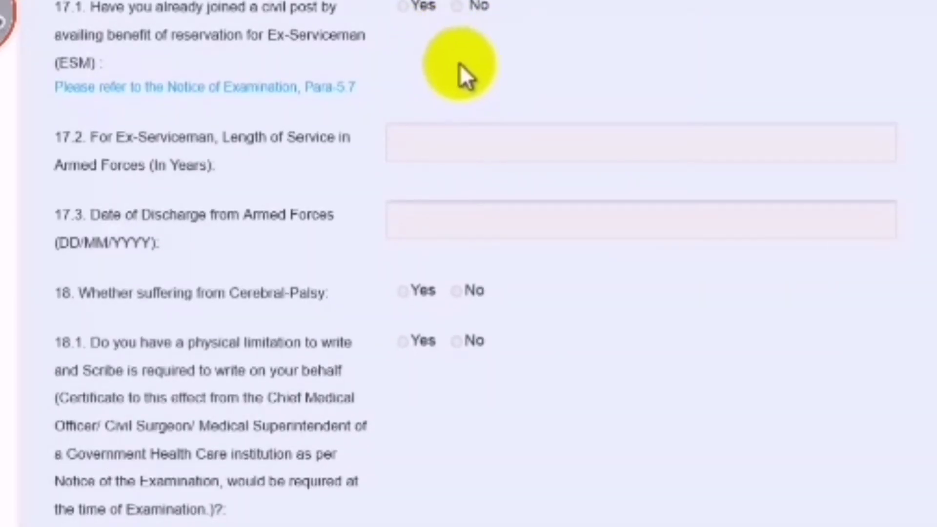
pyautogui.scroll(-5, 757, 92)
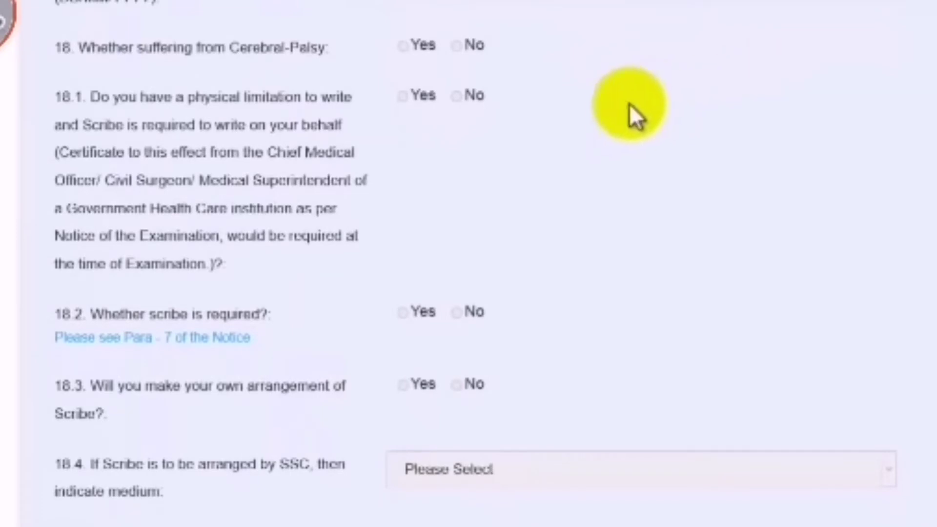
pyautogui.scroll(-3, 537, 141)
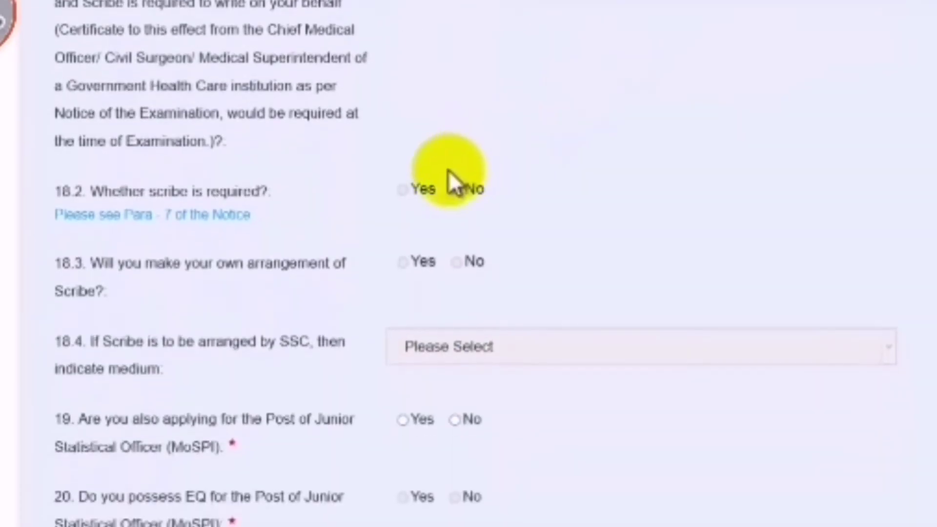
pyautogui.scroll(3, 417, 110)
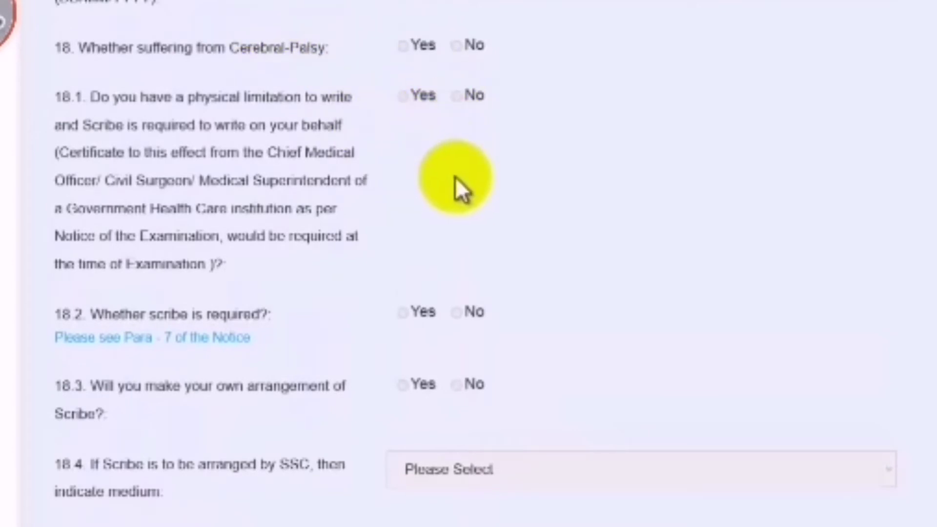
pyautogui.click(456, 97)
pyautogui.scroll(-6, 420, 161)
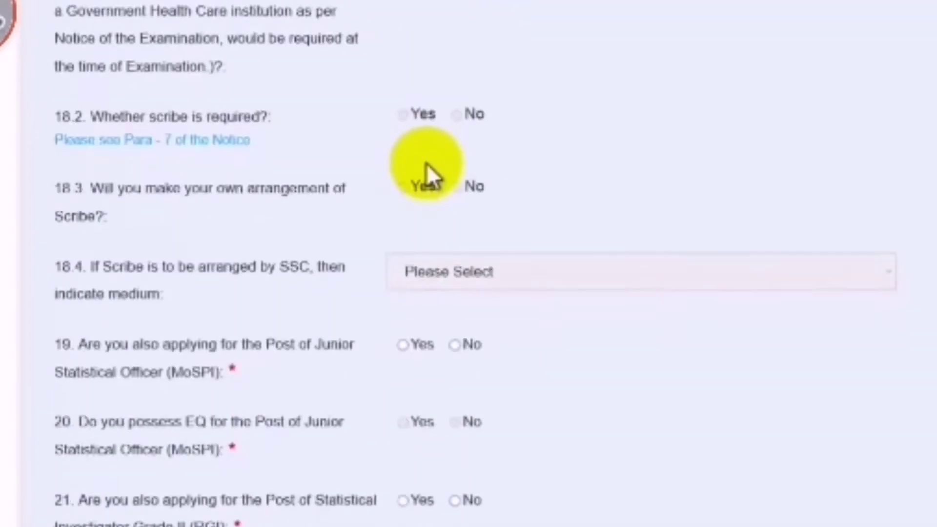
pyautogui.scroll(-3, 510, 175)
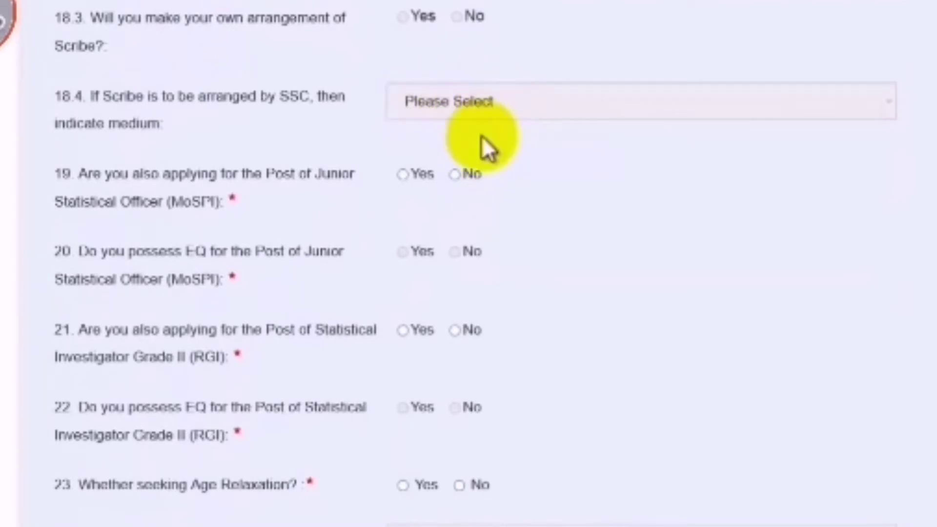
pyautogui.scroll(-3, 477, 169)
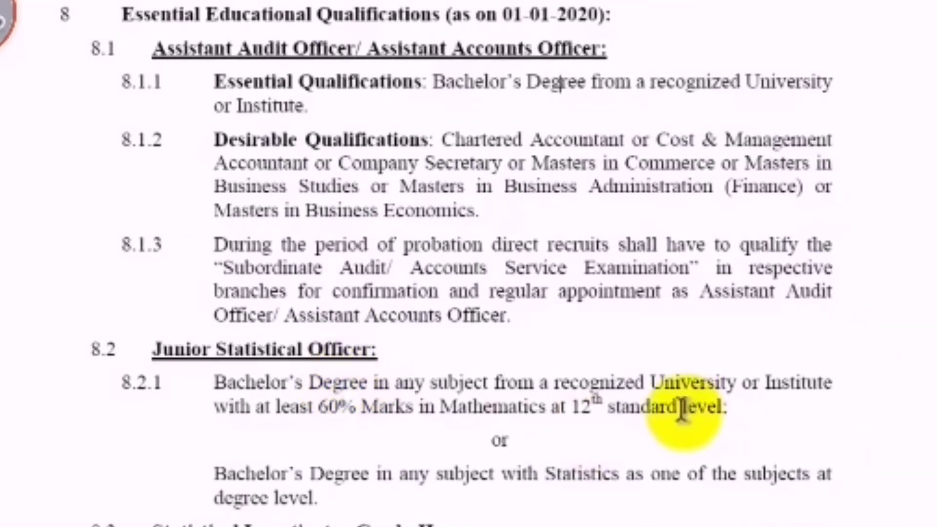
pyautogui.moveTo(677, 406); pyautogui.dragTo(454, 406)
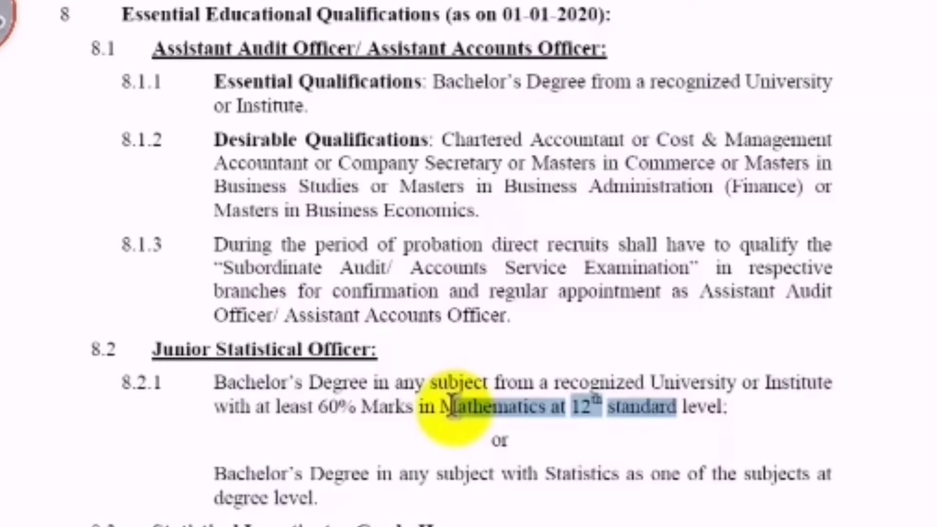
pyautogui.moveTo(294, 49); pyautogui.dragTo(484, 526)
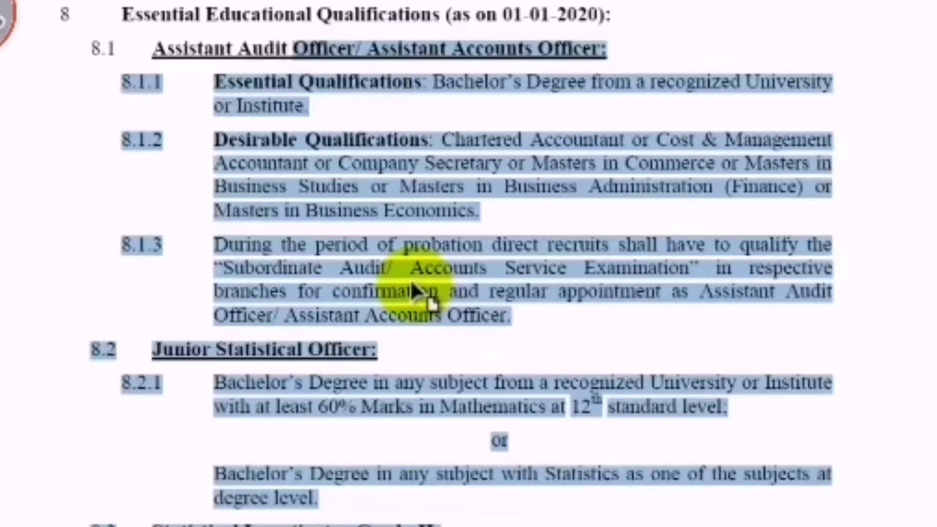
pyautogui.scroll(-2, 485, 341)
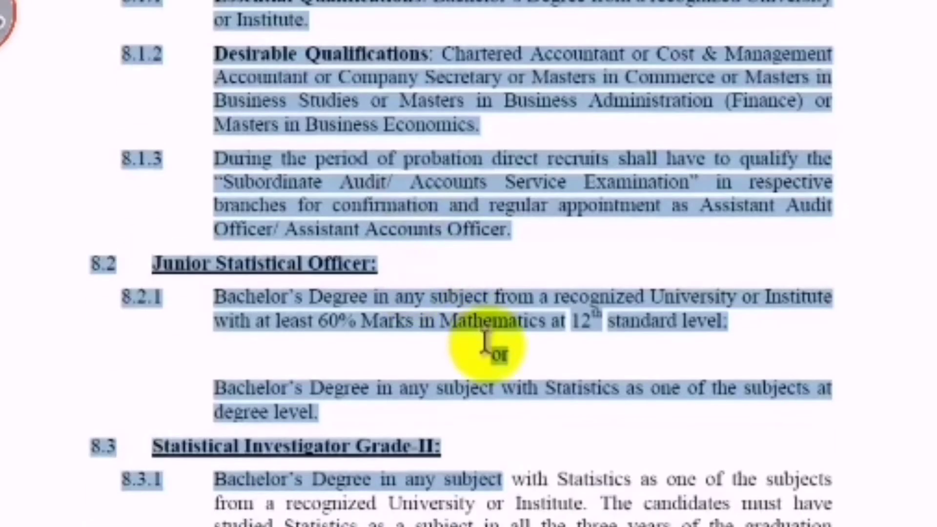
pyautogui.scroll(-4, 486, 342)
pyautogui.moveTo(315, 446); pyautogui.dragTo(521, 446)
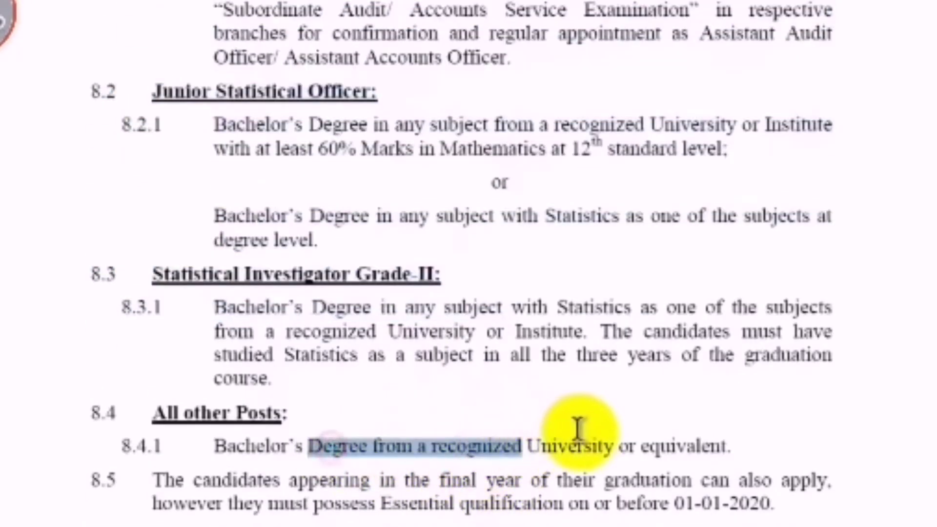
pyautogui.scroll(3, 566, 429)
pyautogui.moveTo(271, 34); pyautogui.dragTo(505, 461)
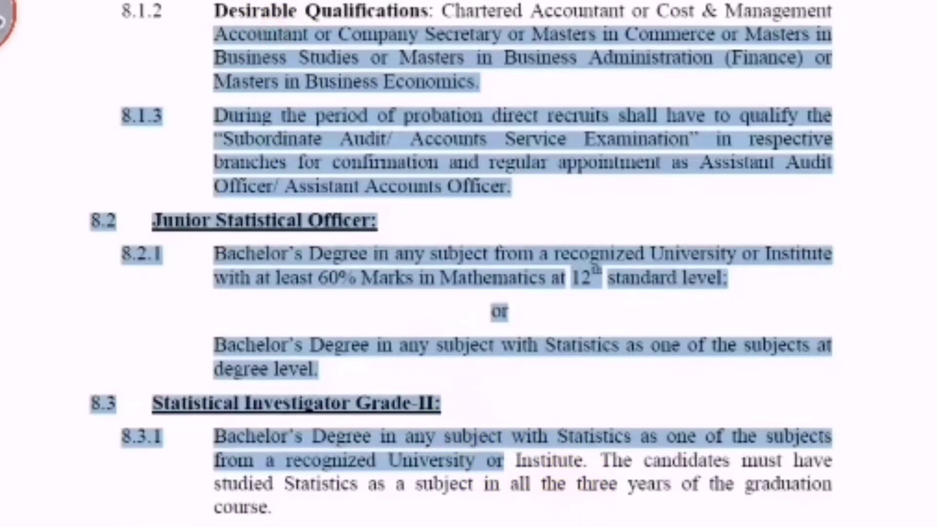
pyautogui.click(542, 503)
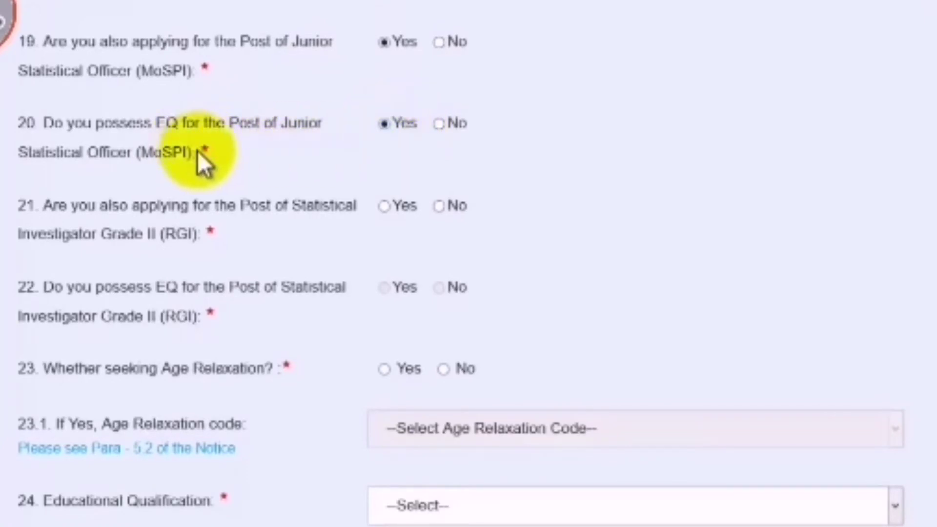
# Answer No to applying for Statistical Investigator Grade II and to seeking age relaxation
pyautogui.scroll(-3, 467, 204)
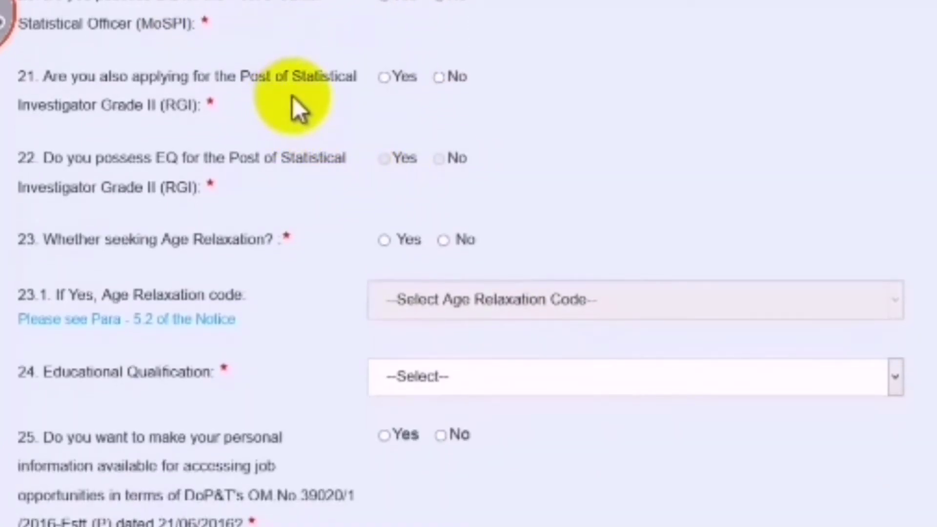
pyautogui.click(383, 79)
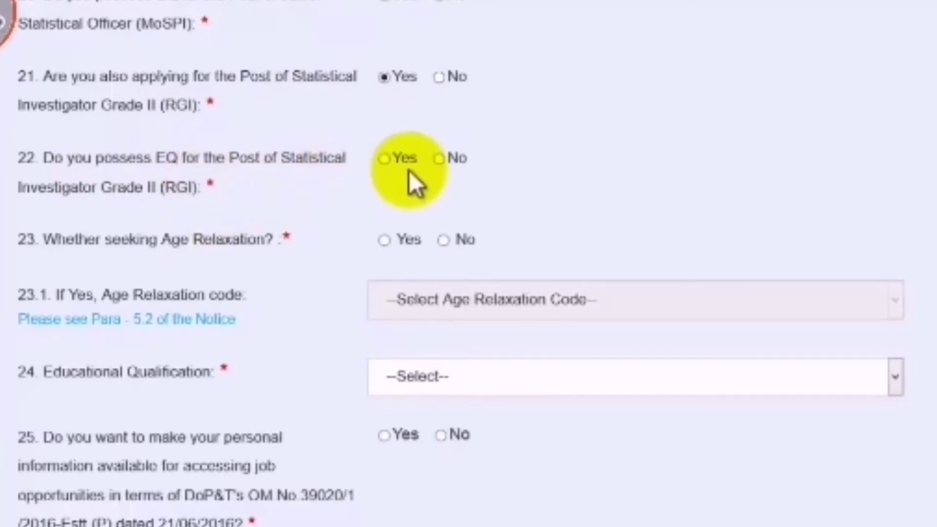
pyautogui.click(386, 159)
pyautogui.click(439, 77)
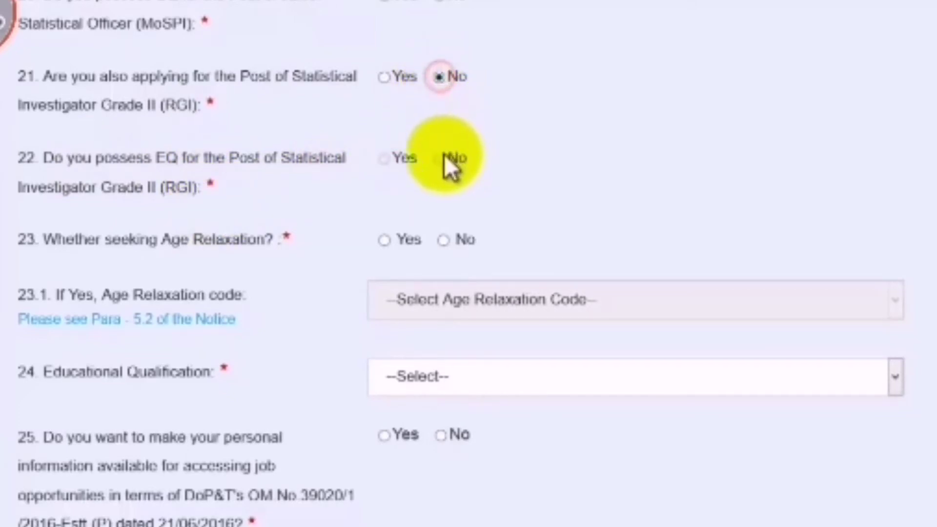
pyautogui.scroll(-3, 502, 168)
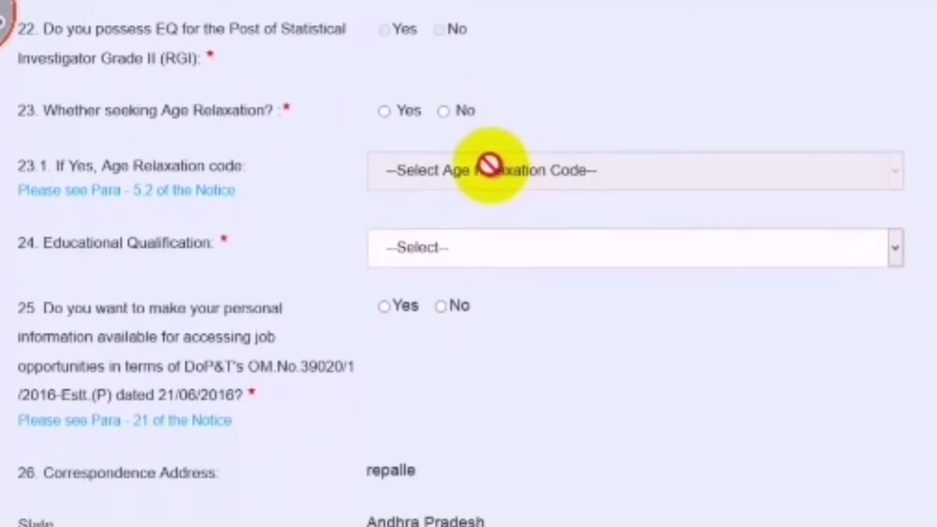
pyautogui.click(384, 111)
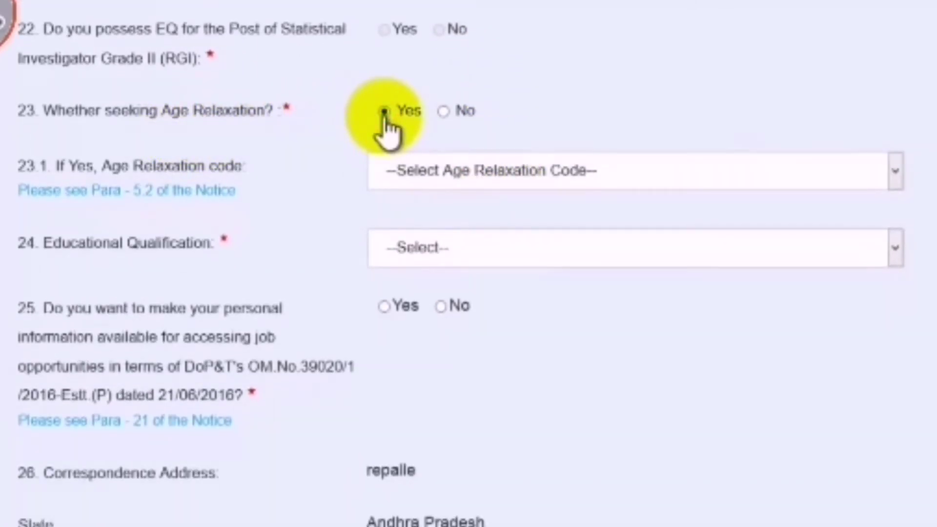
pyautogui.click(443, 112)
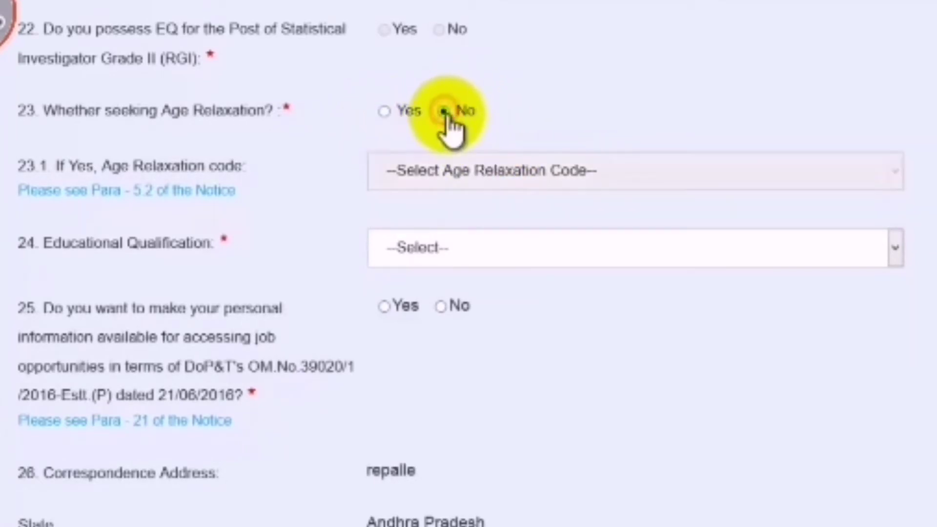
# Set Educational Qualification to M. Sc. (27)
pyautogui.scroll(-3, 476, 156)
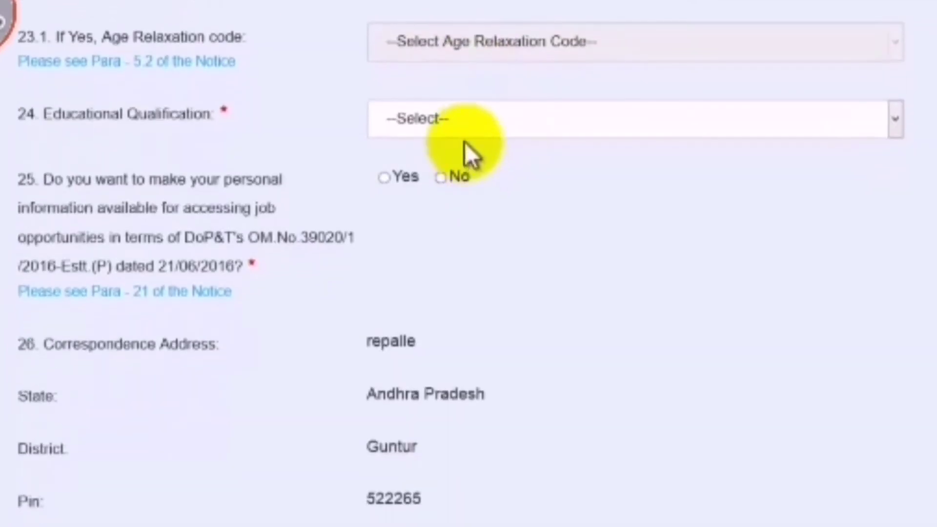
pyautogui.click(464, 129)
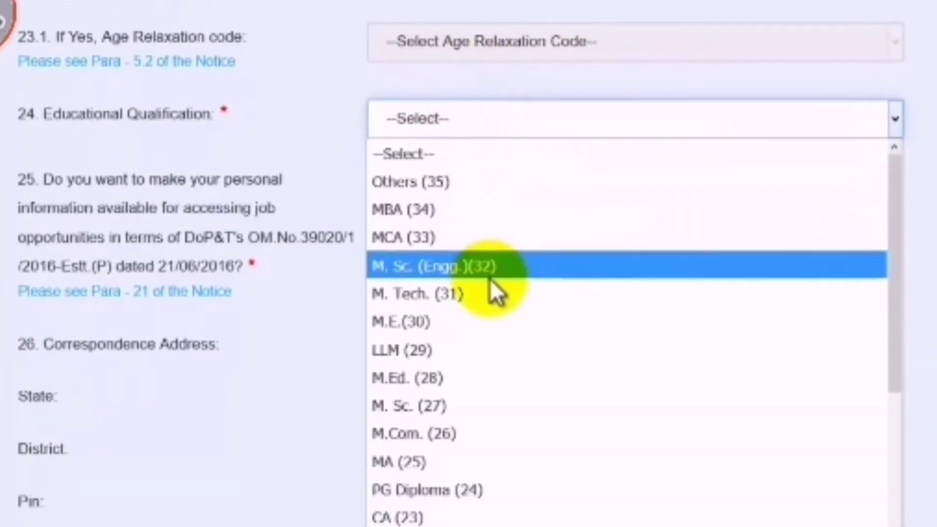
pyautogui.scroll(-4, 490, 279)
pyautogui.scroll(-2, 490, 279)
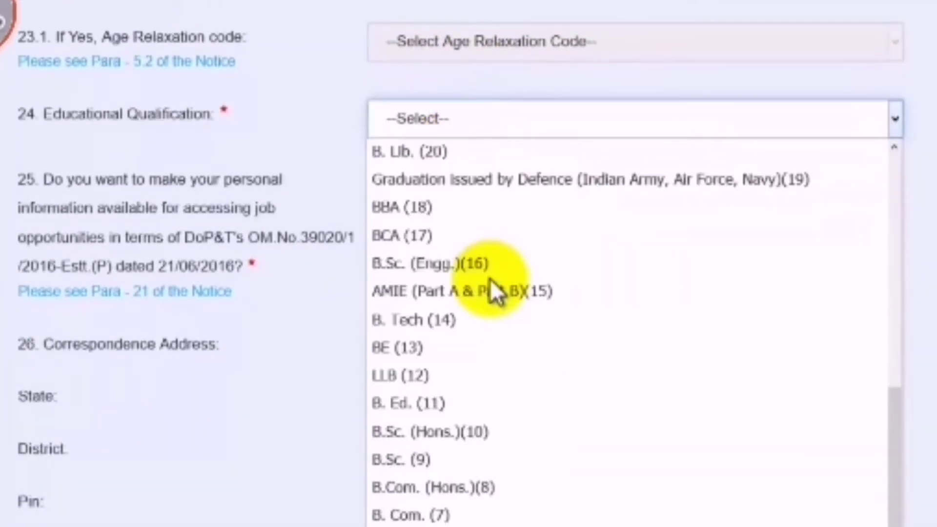
pyautogui.click(522, 267)
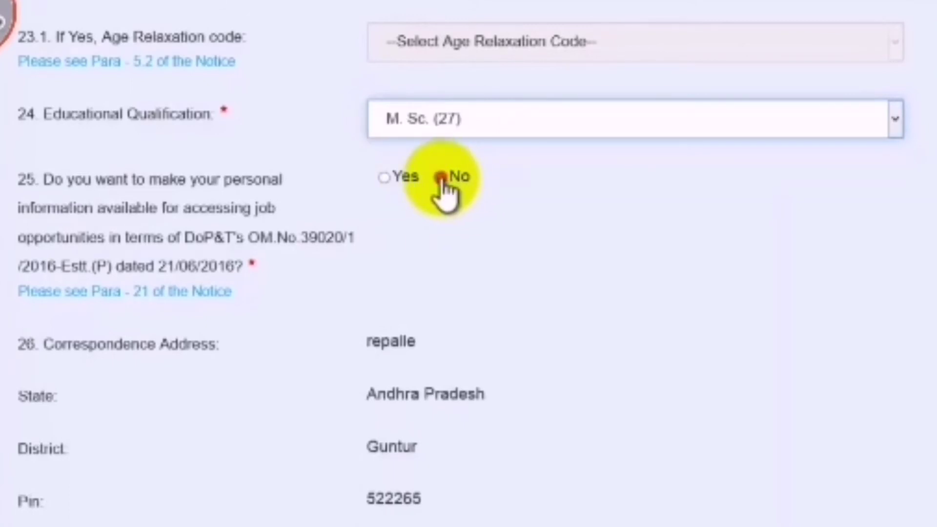
pyautogui.scroll(-5, 478, 141)
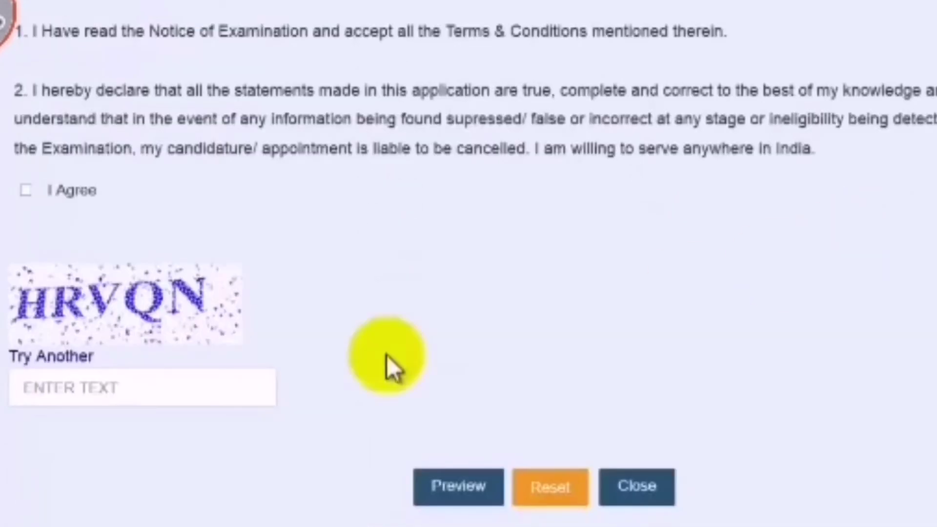
# Accept the declaration, enter the captcha, preview the form, then submit and confirm it
pyautogui.click(25, 191)
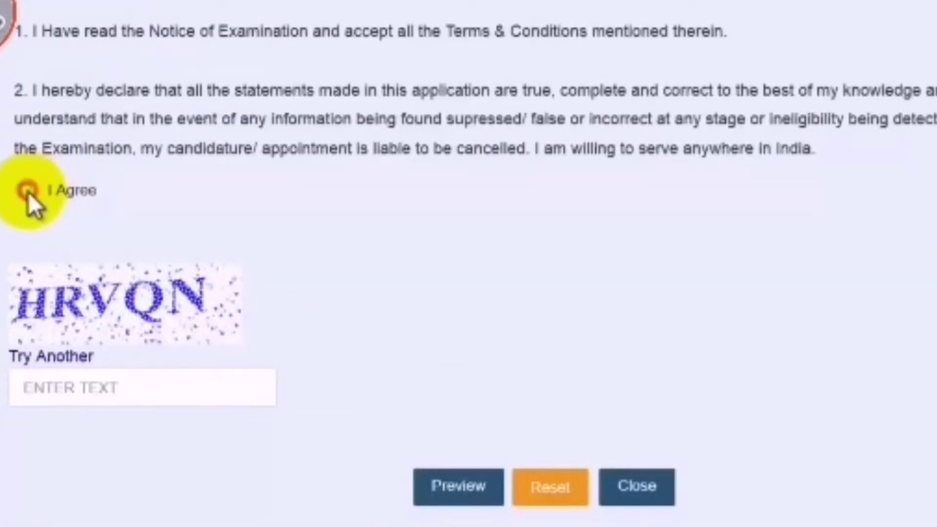
pyautogui.click(118, 388)
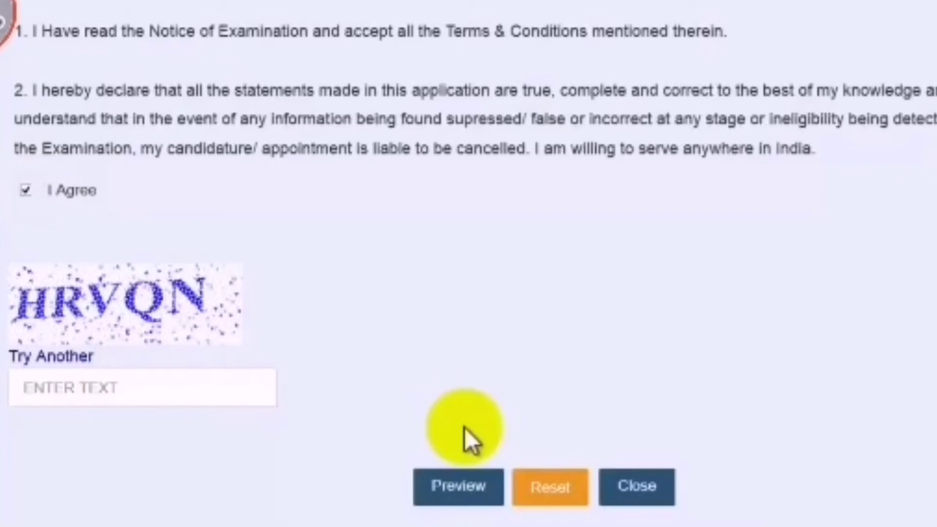
pyautogui.click(89, 343)
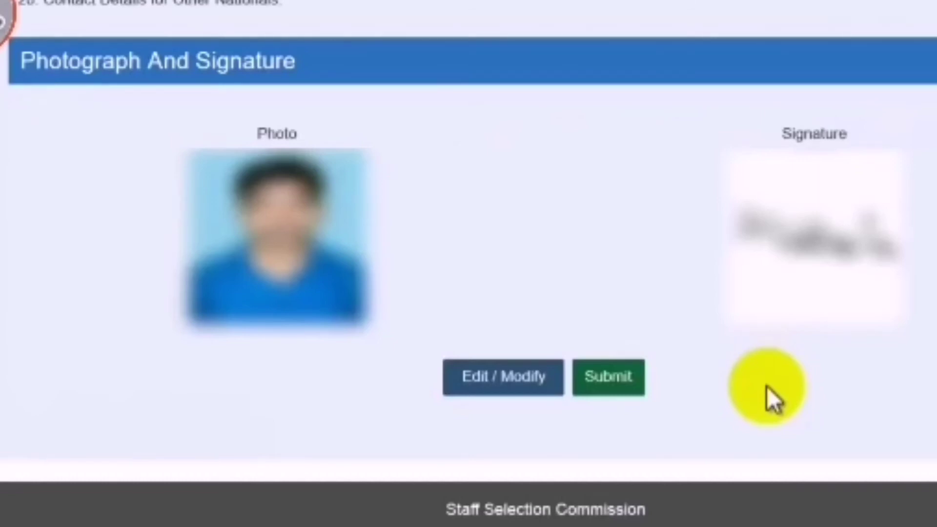
pyautogui.click(627, 386)
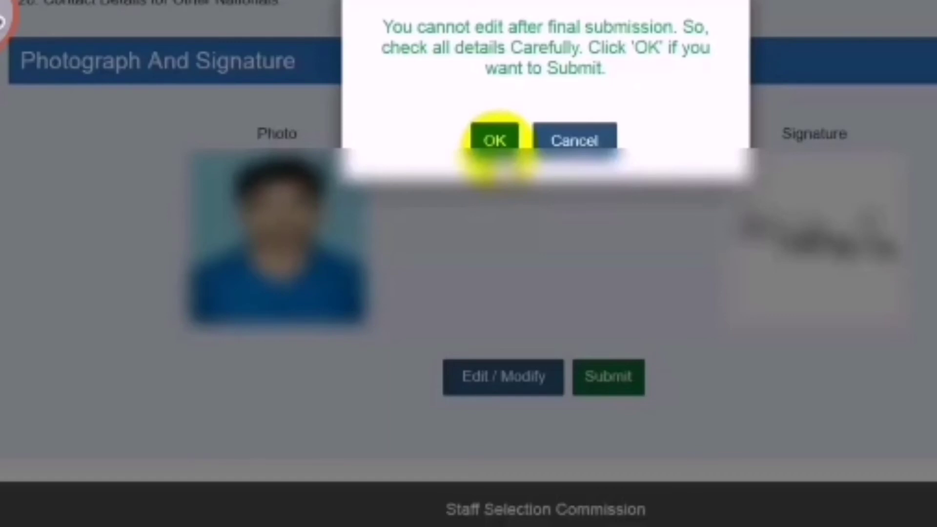
pyautogui.click(494, 141)
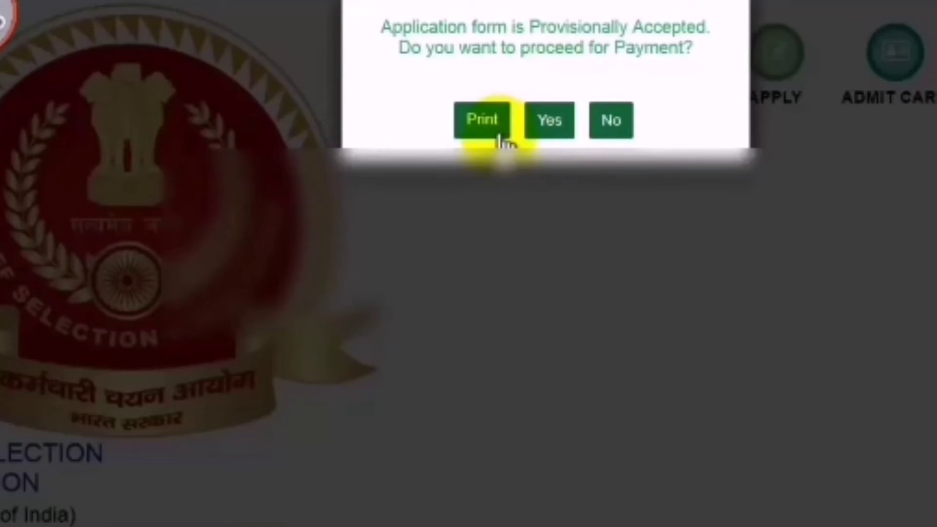
# Proceed to Online fee payment, confirm CGL 2019 shows Provisionally Accepted, then close the status view
pyautogui.click(549, 128)
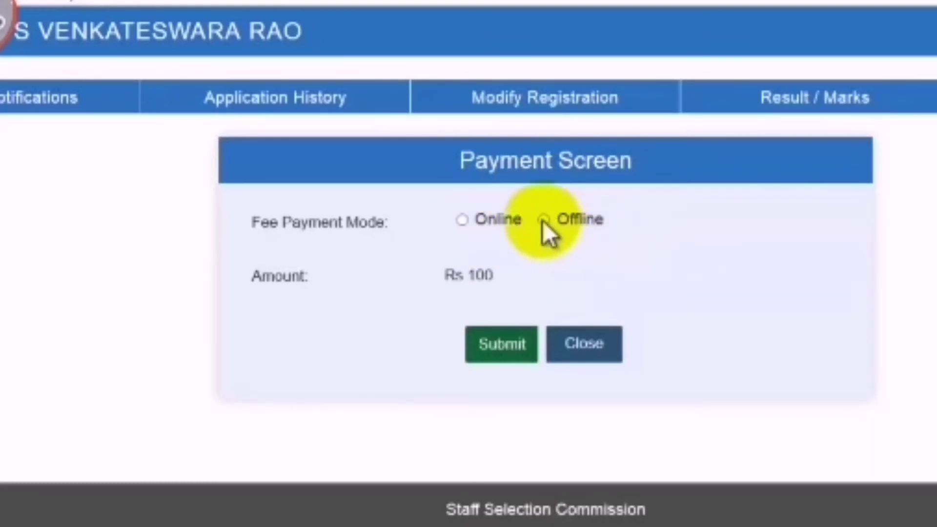
pyautogui.click(462, 221)
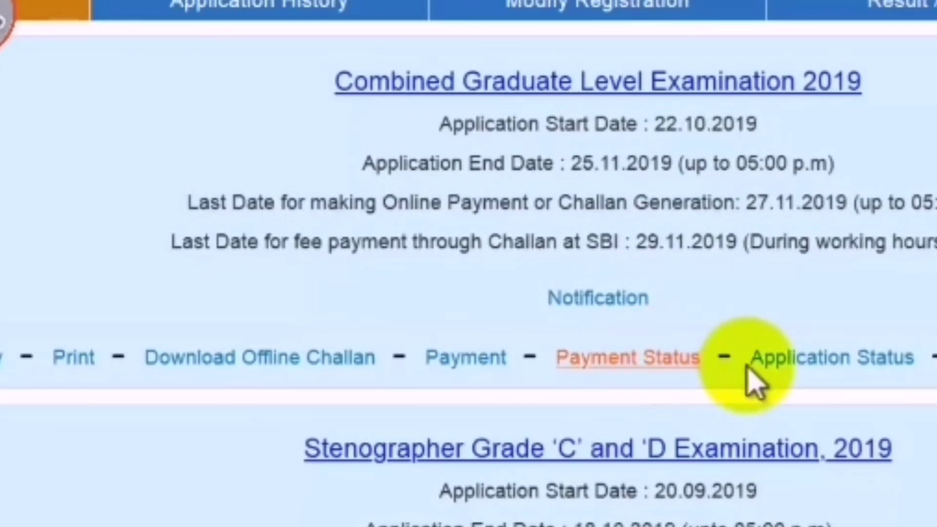
pyautogui.click(838, 368)
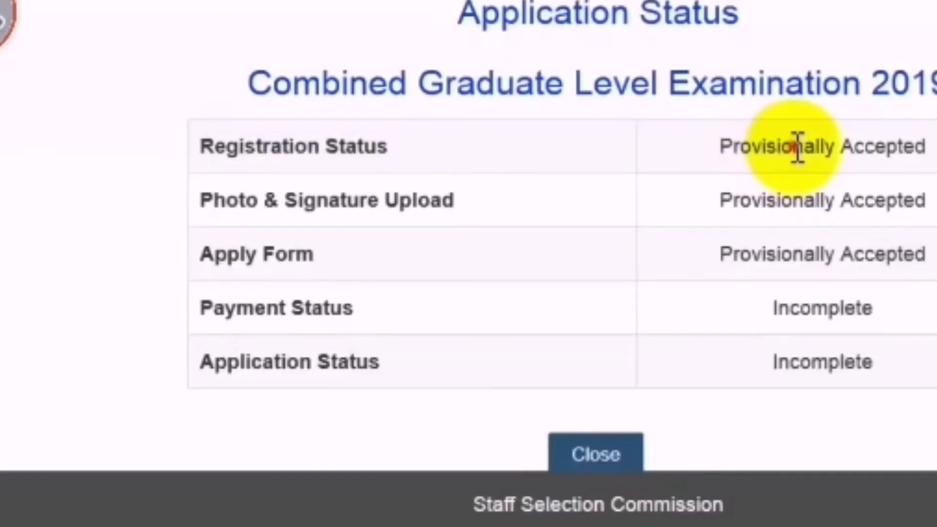
pyautogui.moveTo(798, 147); pyautogui.dragTo(864, 147)
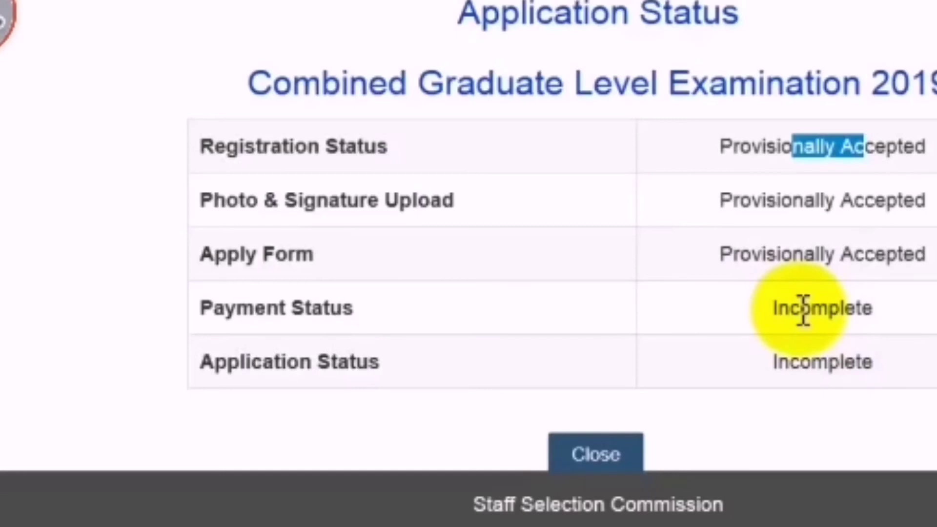
pyautogui.click(599, 456)
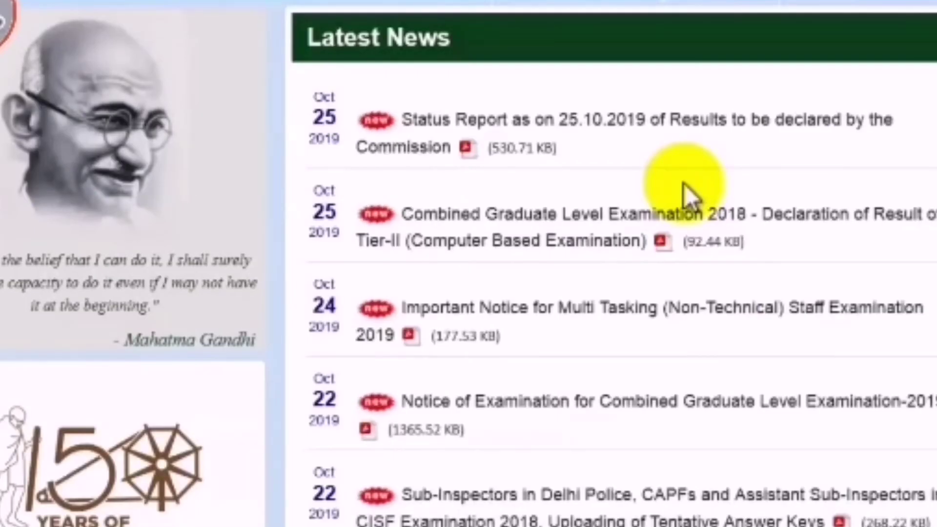